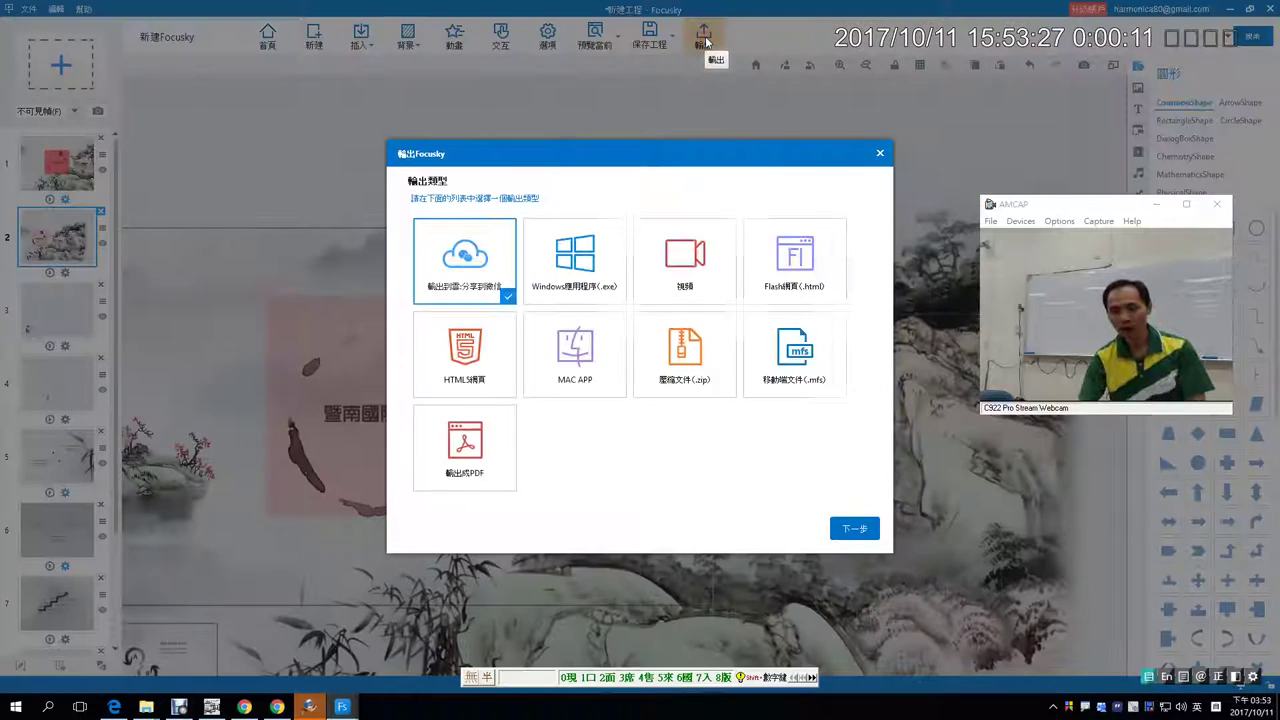
# Review the video export's advanced options for video size, path stay time and background music, and return to the output types.
pyautogui.click(679, 262)
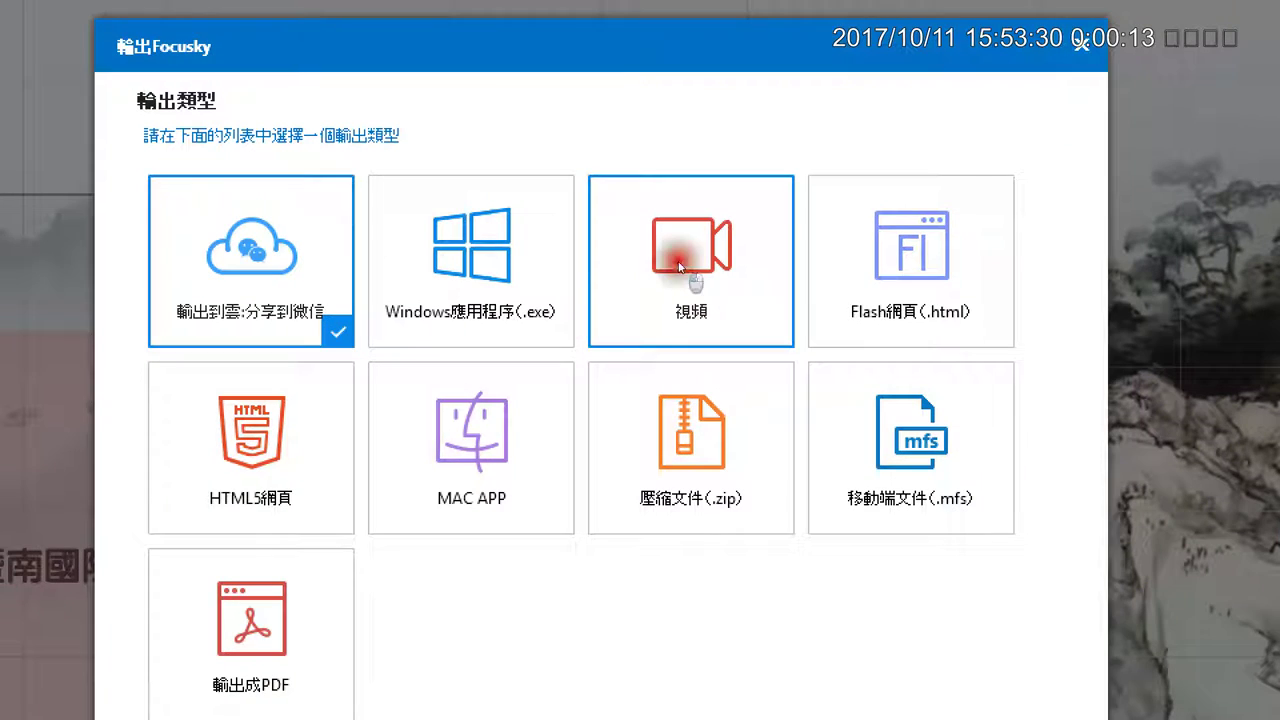
pyautogui.moveTo(280, 151)
pyautogui.mouseDown()
pyautogui.moveTo(294, 183)
pyautogui.moveTo(322, 152)
pyautogui.moveTo(465, 106)
pyautogui.mouseUp()
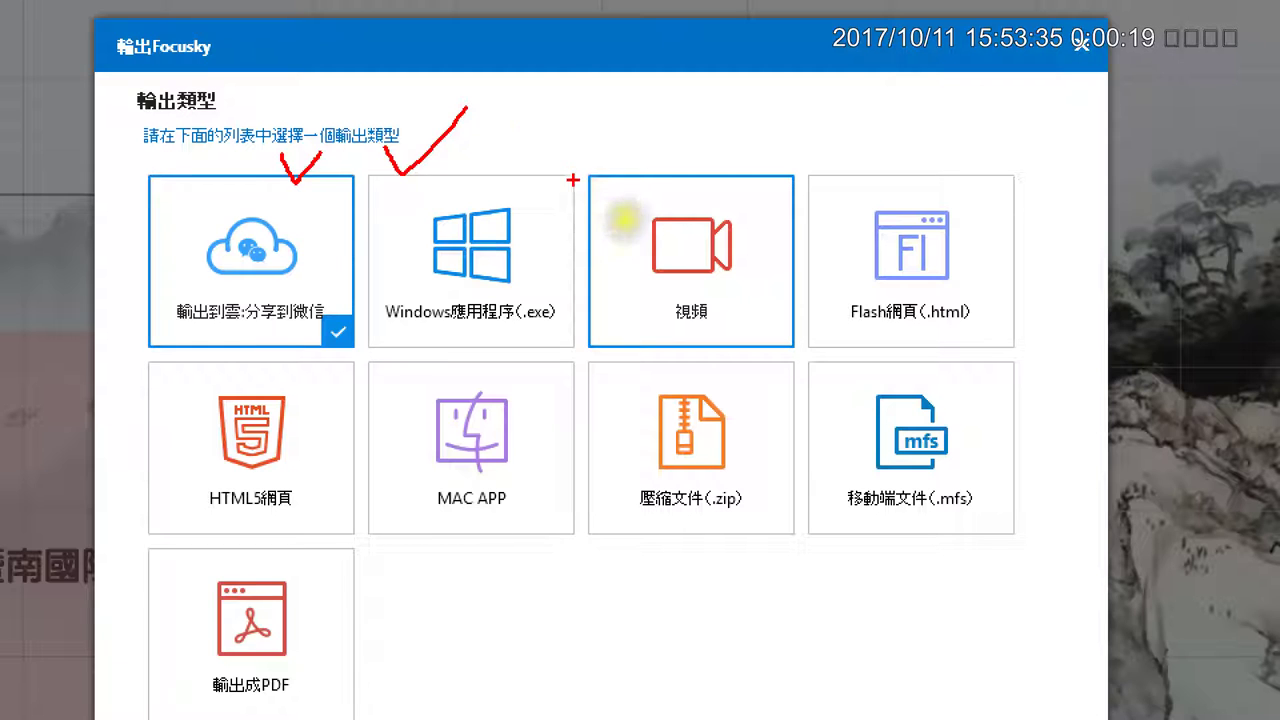
pyautogui.press('Escape')
pyautogui.click(698, 282)
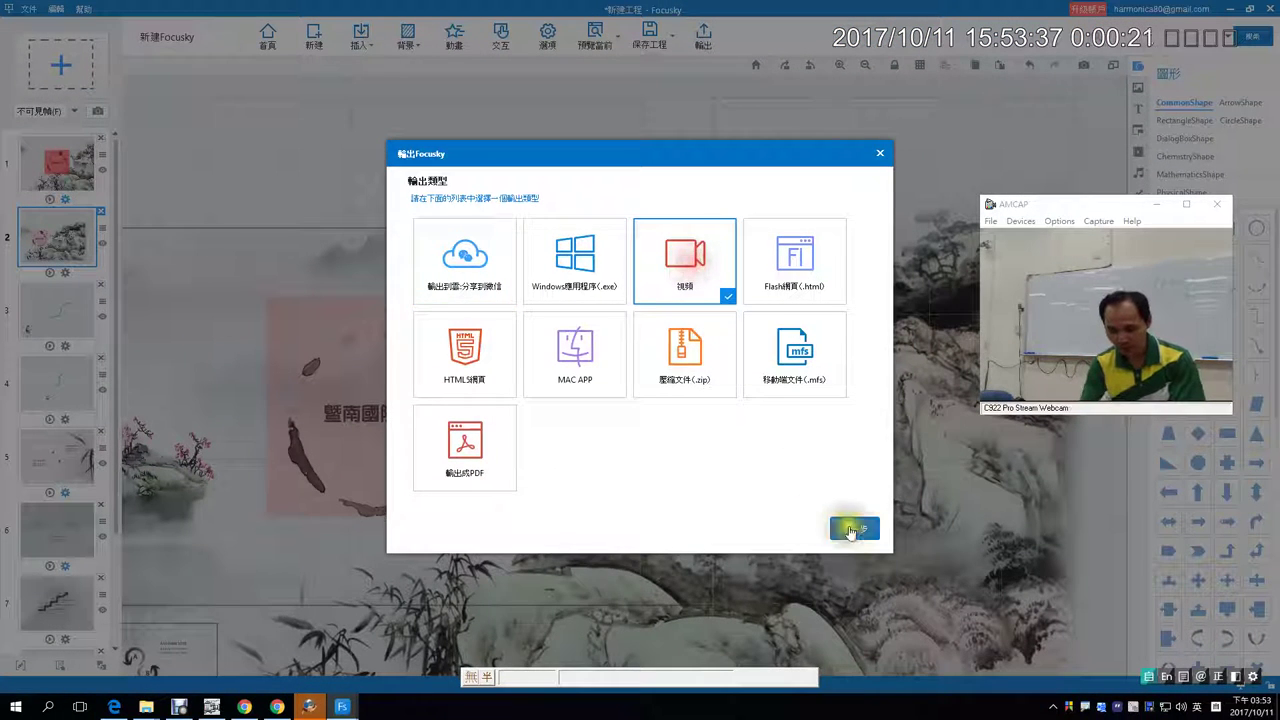
pyautogui.click(854, 528)
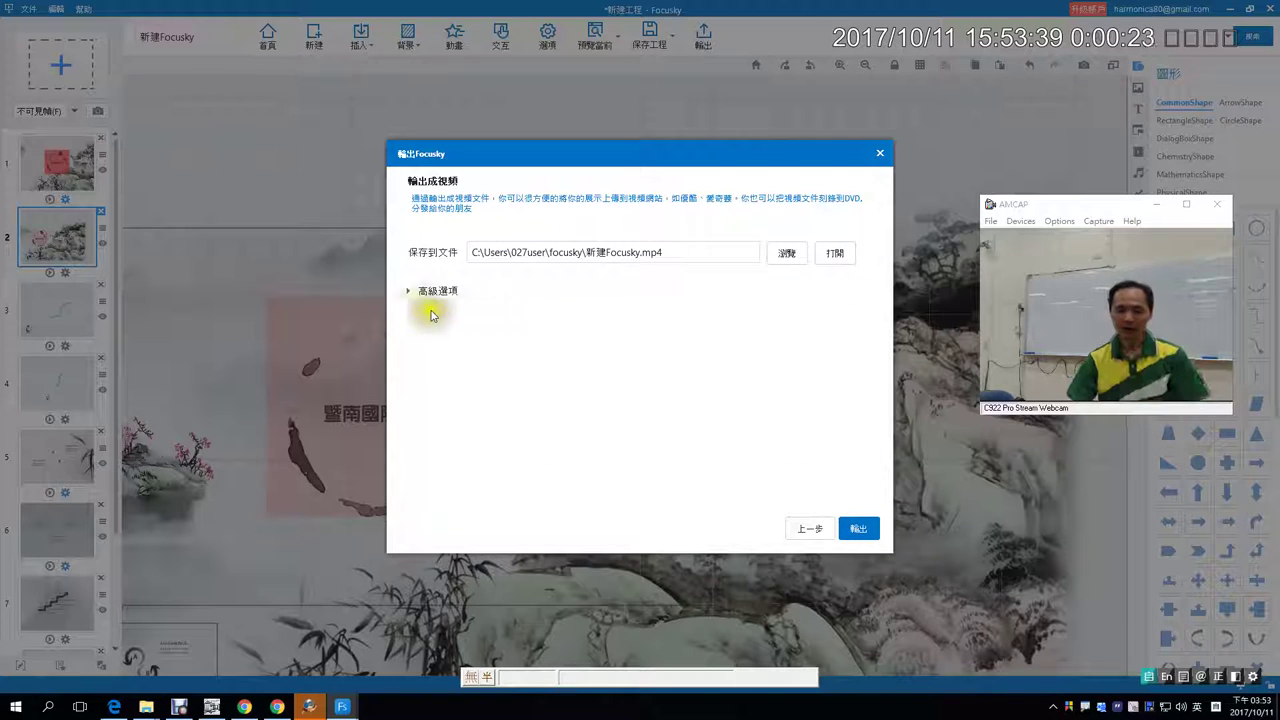
pyautogui.click(410, 292)
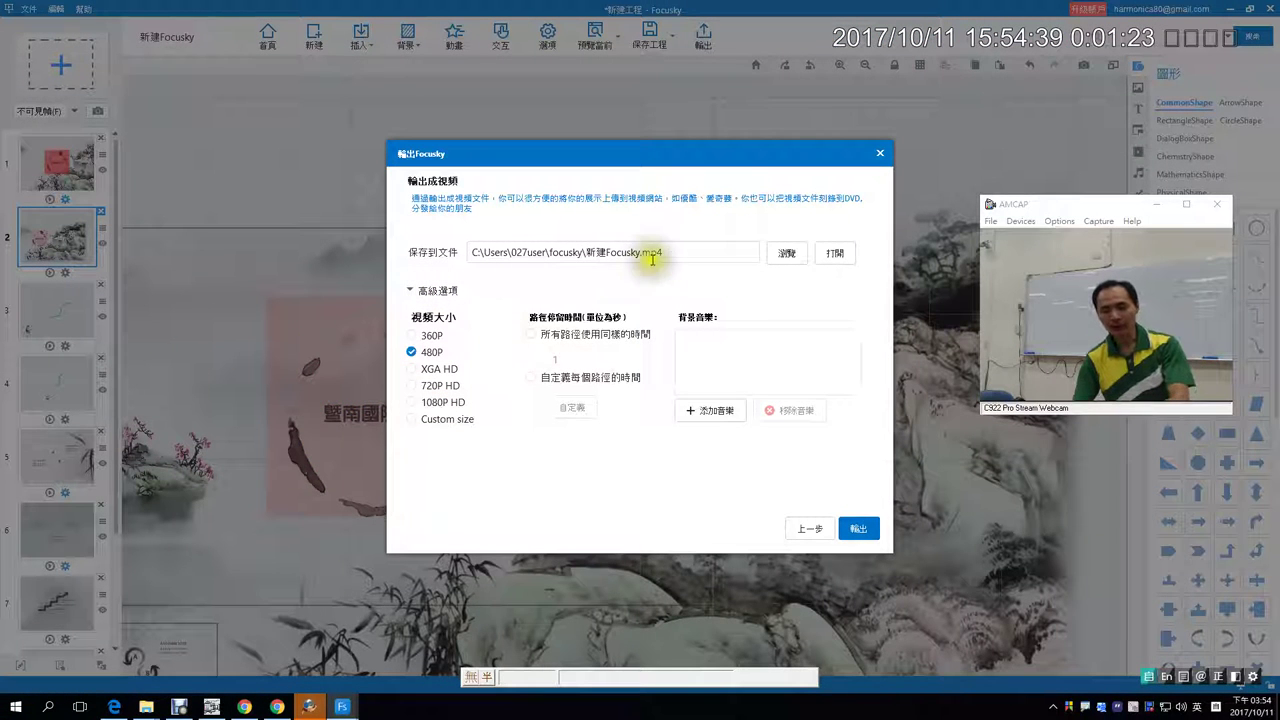
pyautogui.click(650, 256)
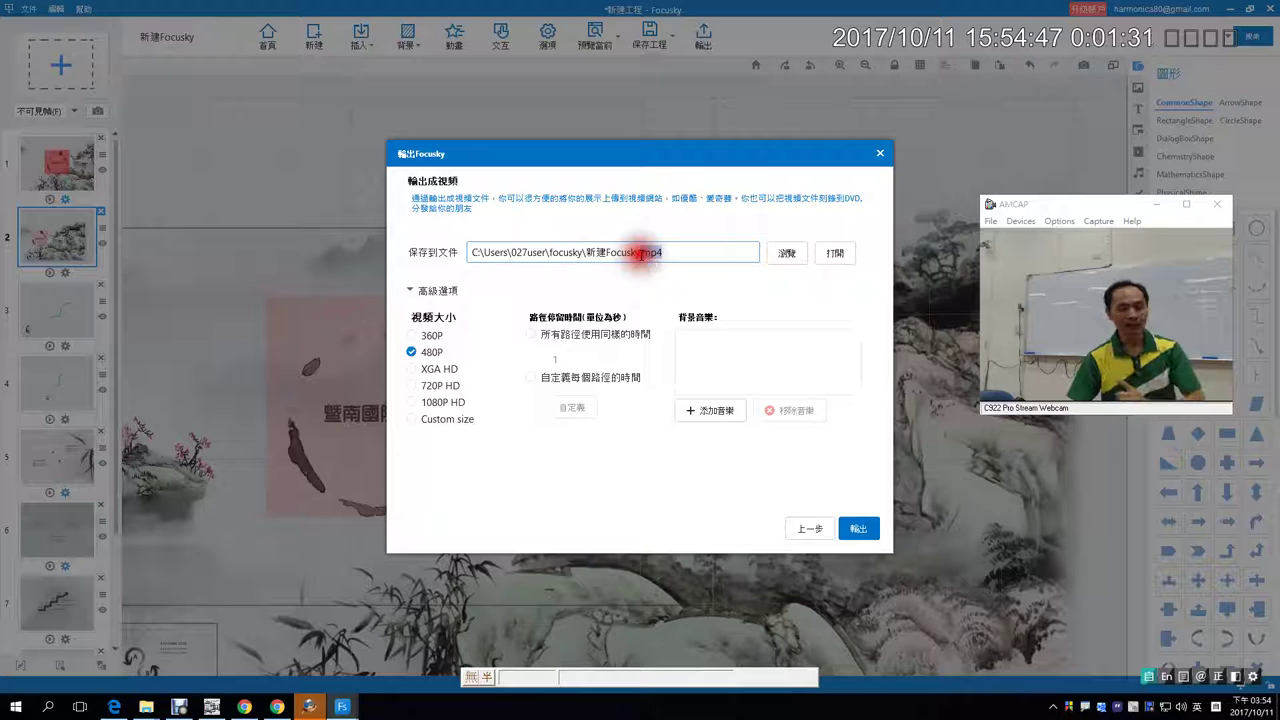
pyautogui.click(810, 528)
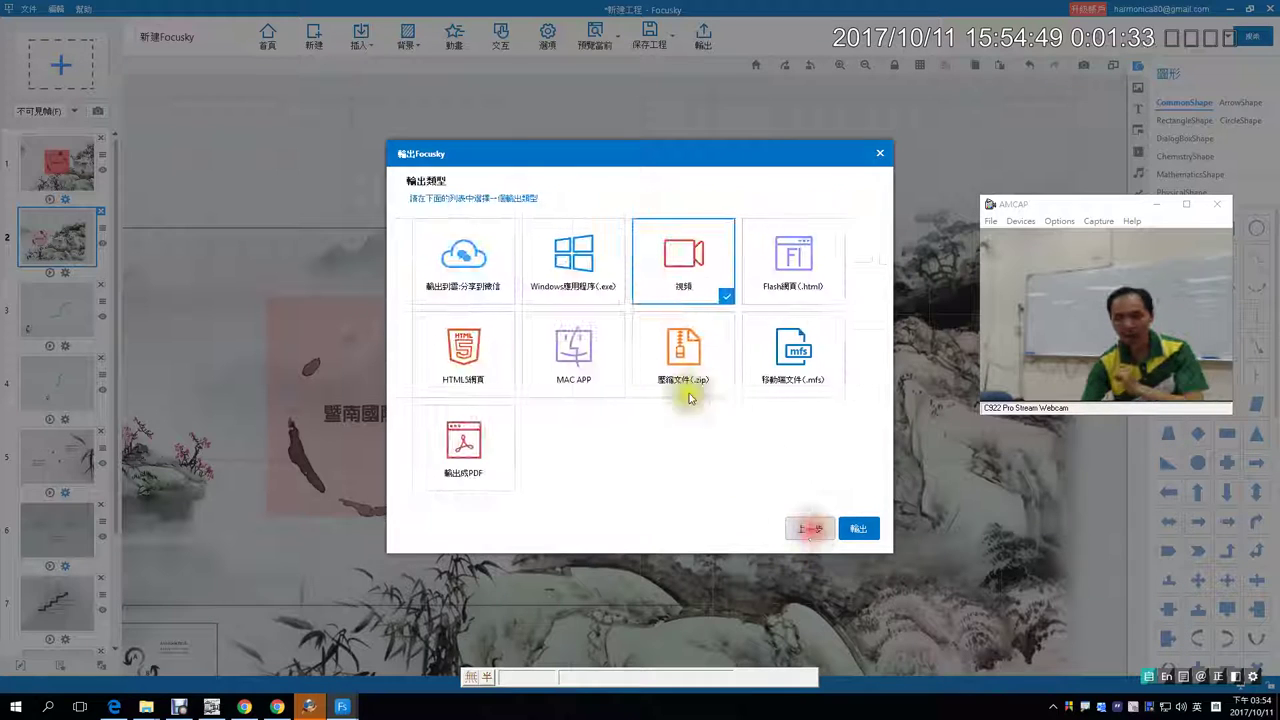
# Choose export to the cloud with WeChat sharing as the output type and proceed to its settings.
pyautogui.click(566, 276)
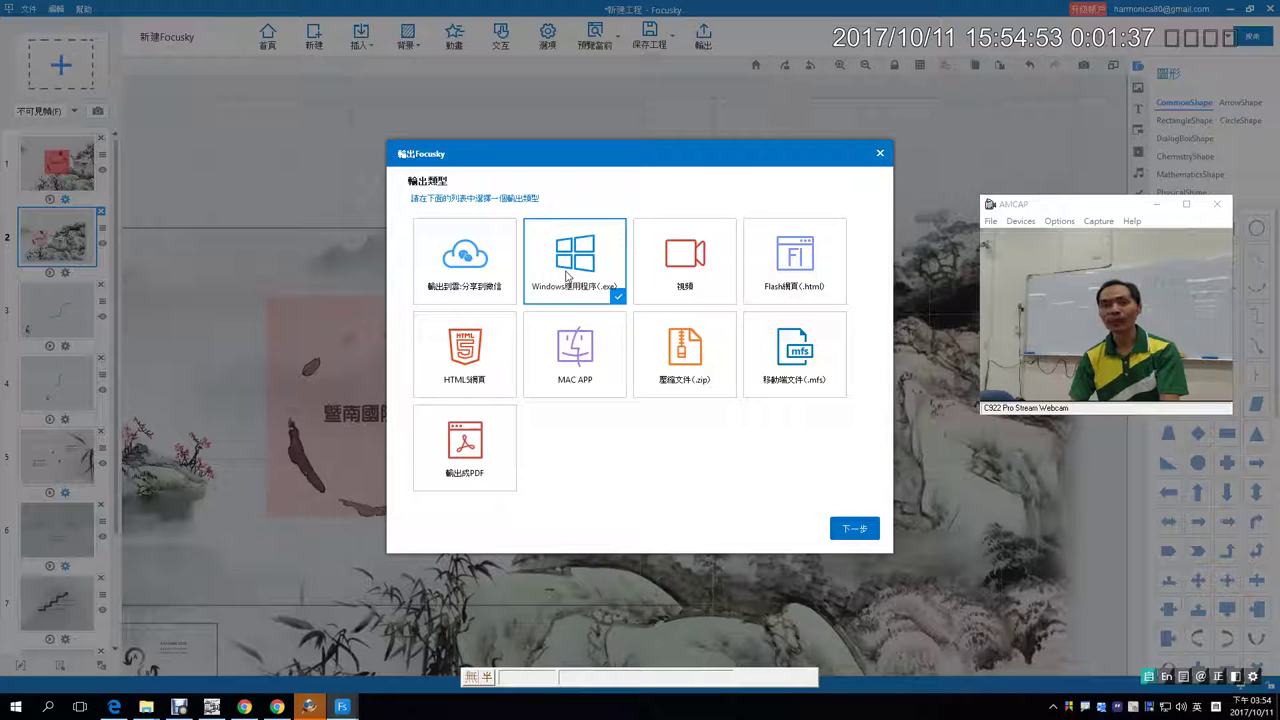
pyautogui.click(455, 250)
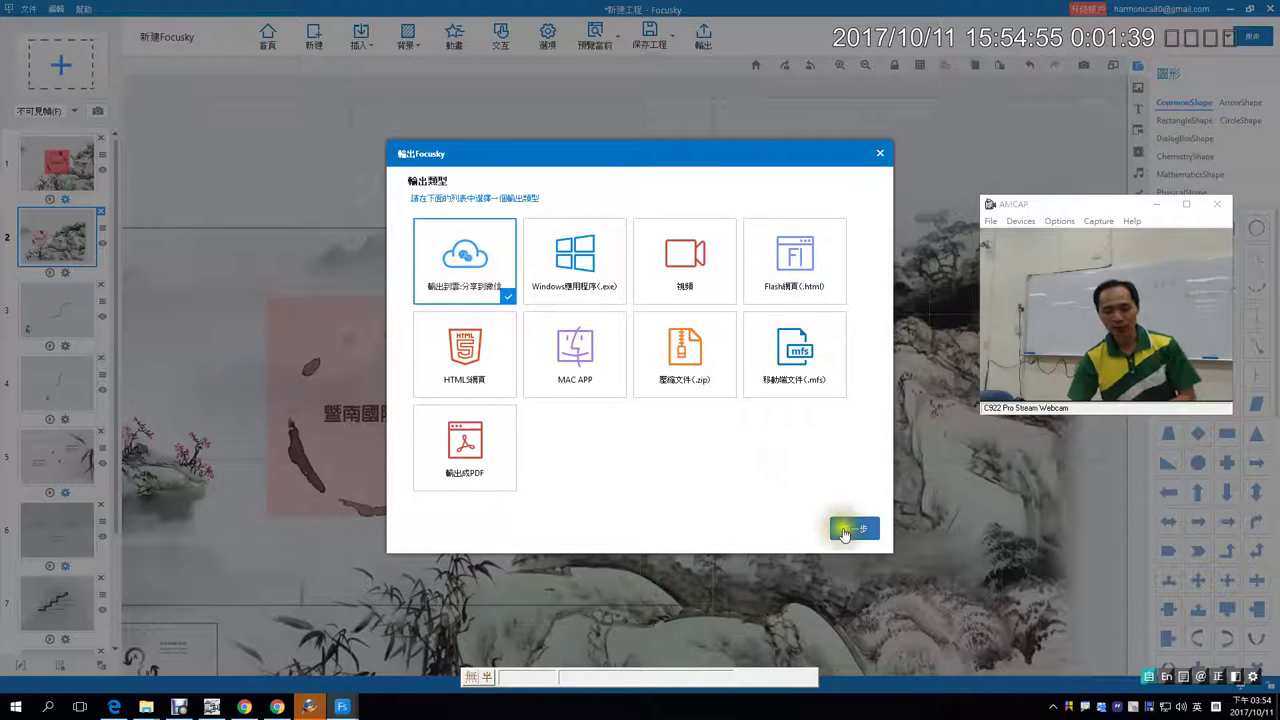
pyautogui.click(843, 533)
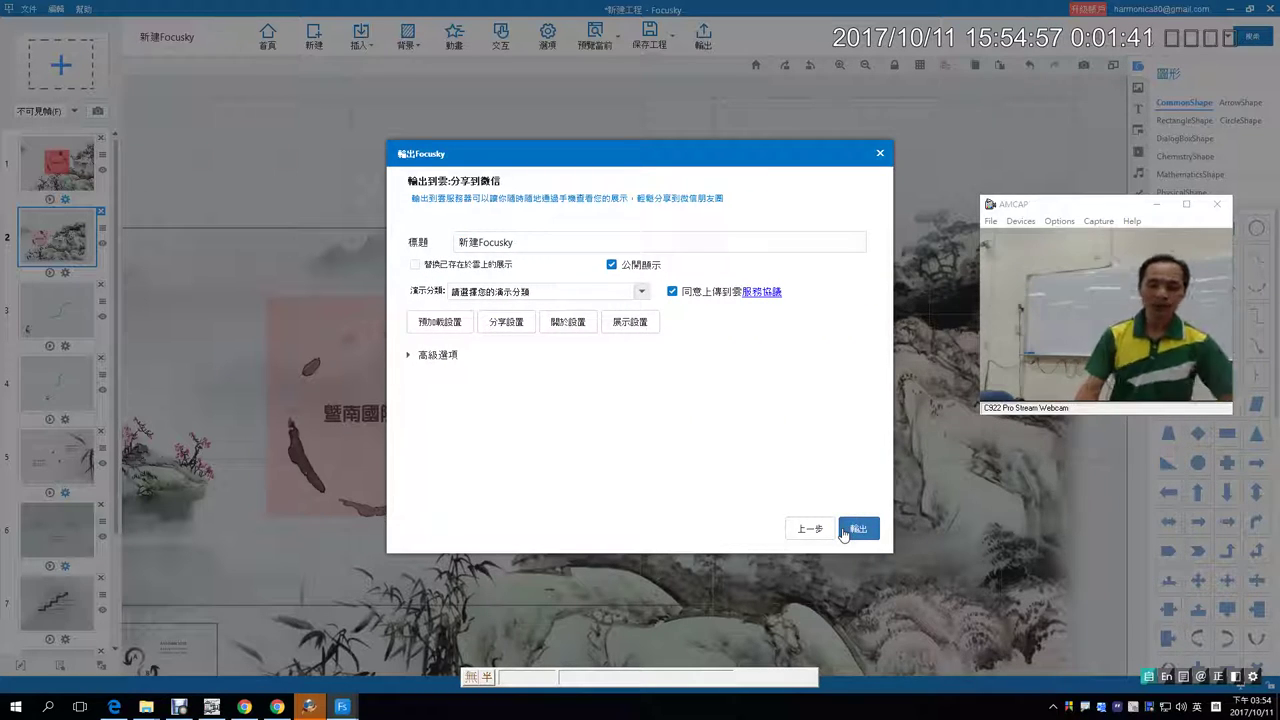
# Replace the cloud export's title with "暨南國際大學demo".
pyautogui.moveTo(516, 242); pyautogui.dragTo(386, 253)
pyautogui.write('暨')
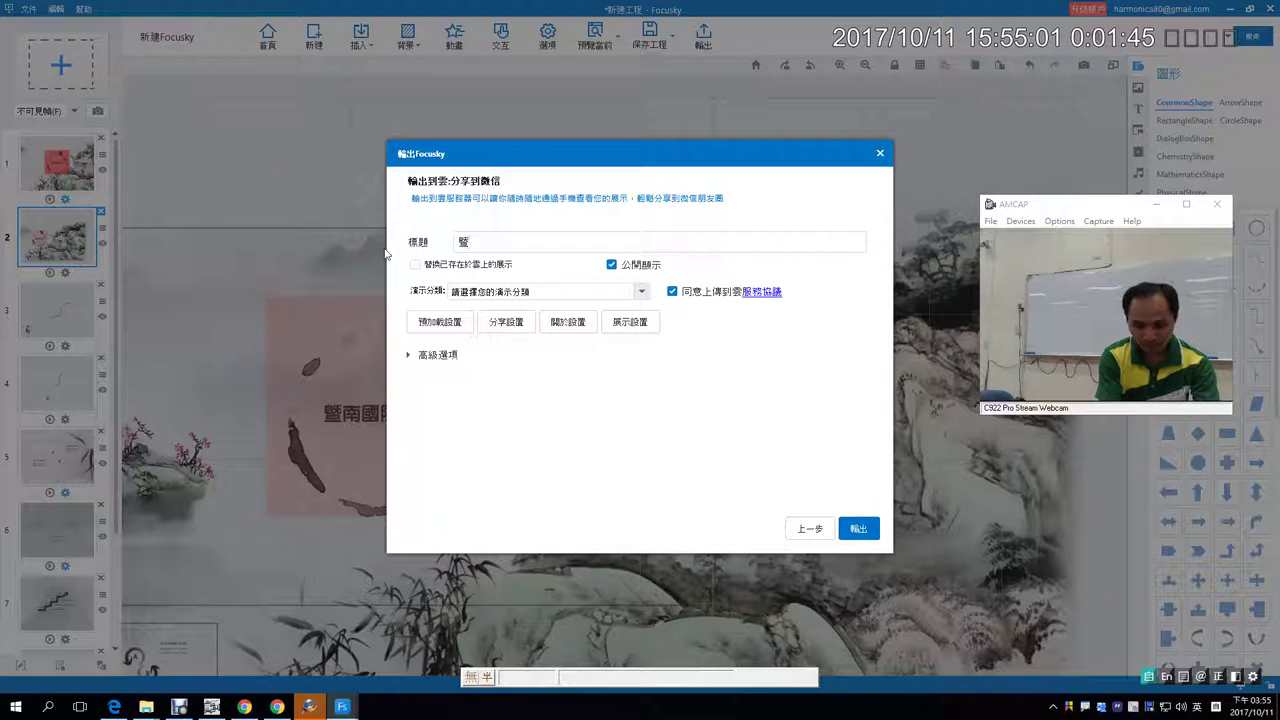
pyautogui.write('南國')
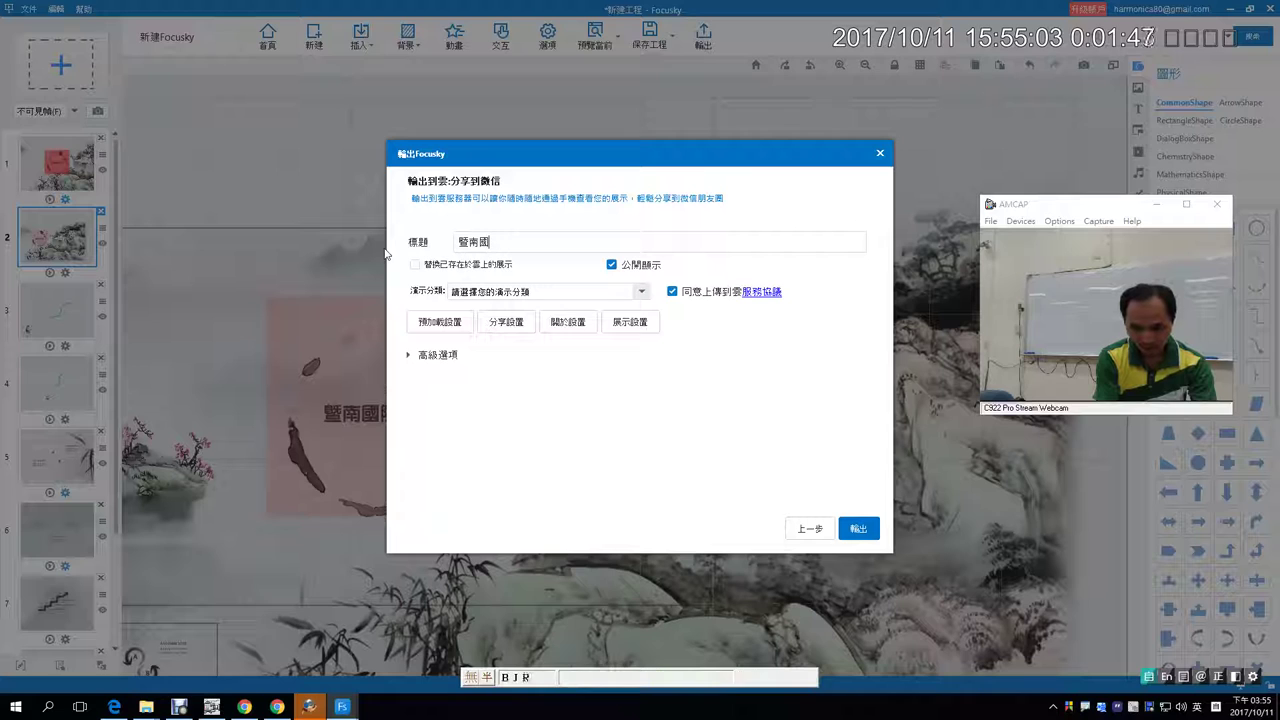
pyautogui.write('際大學')
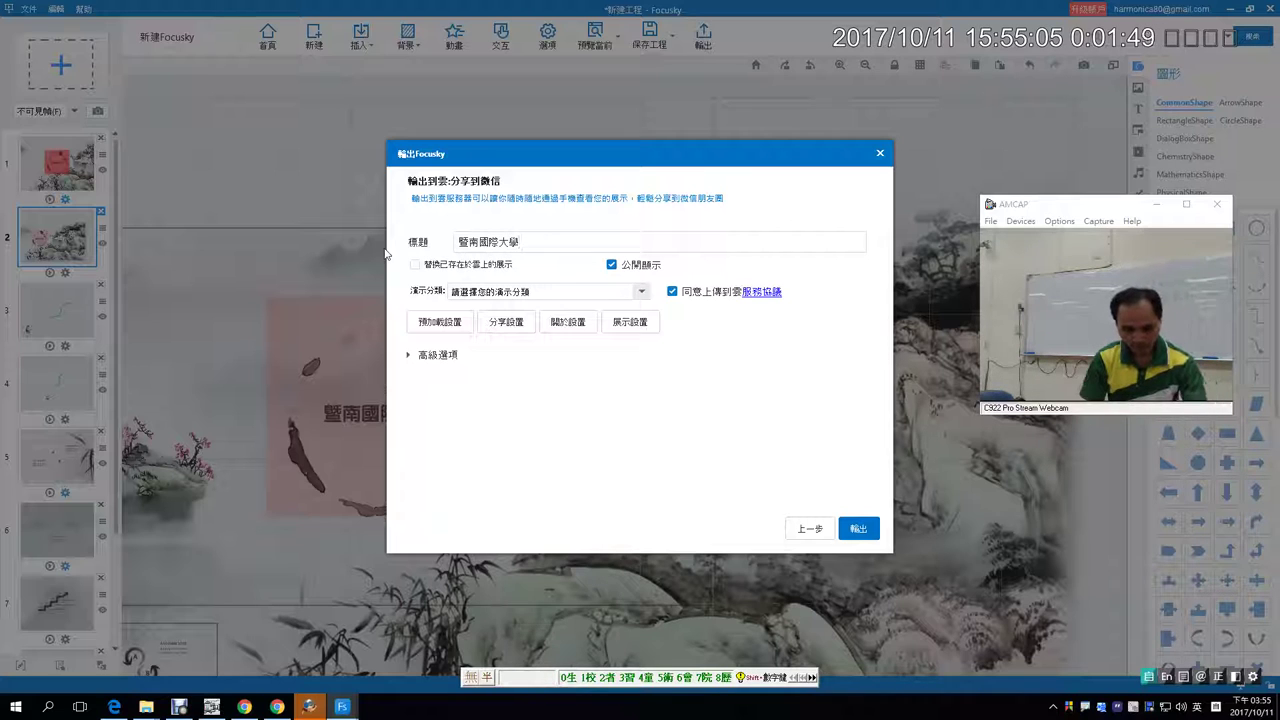
pyautogui.write('demo')
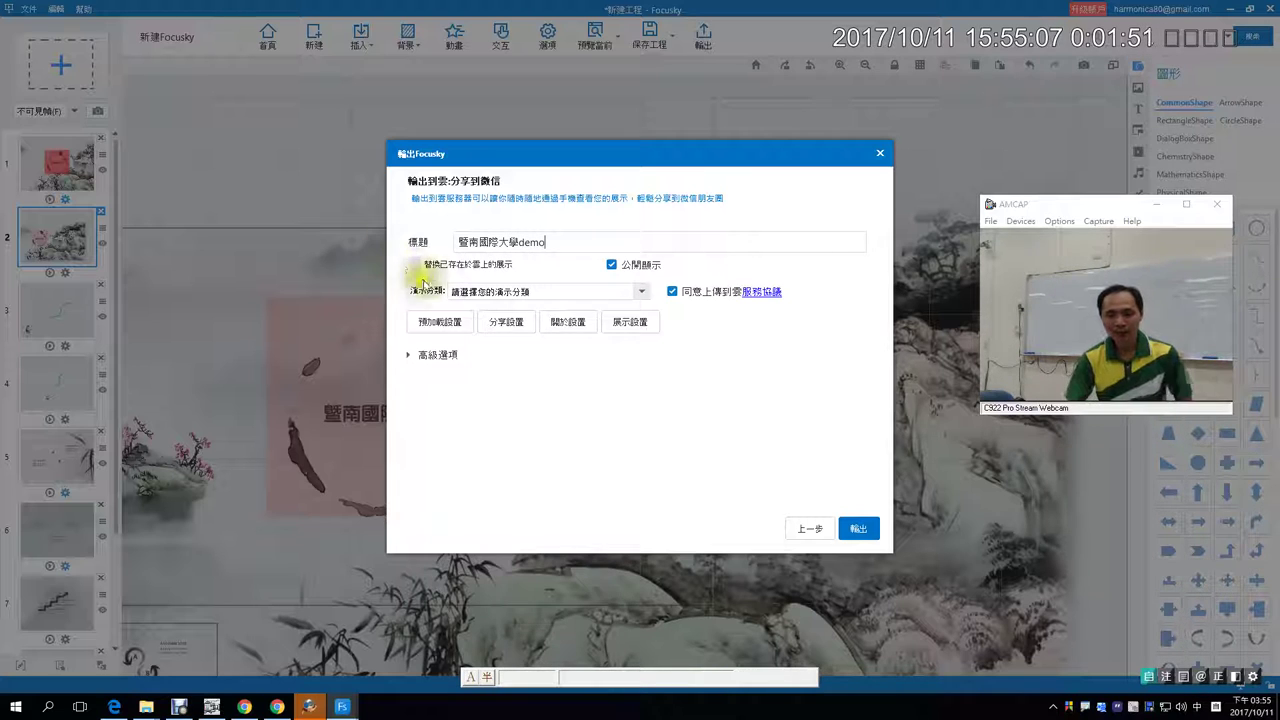
# Set the presentation category of the cloud export to Home & Gardening.
pyautogui.click(633, 292)
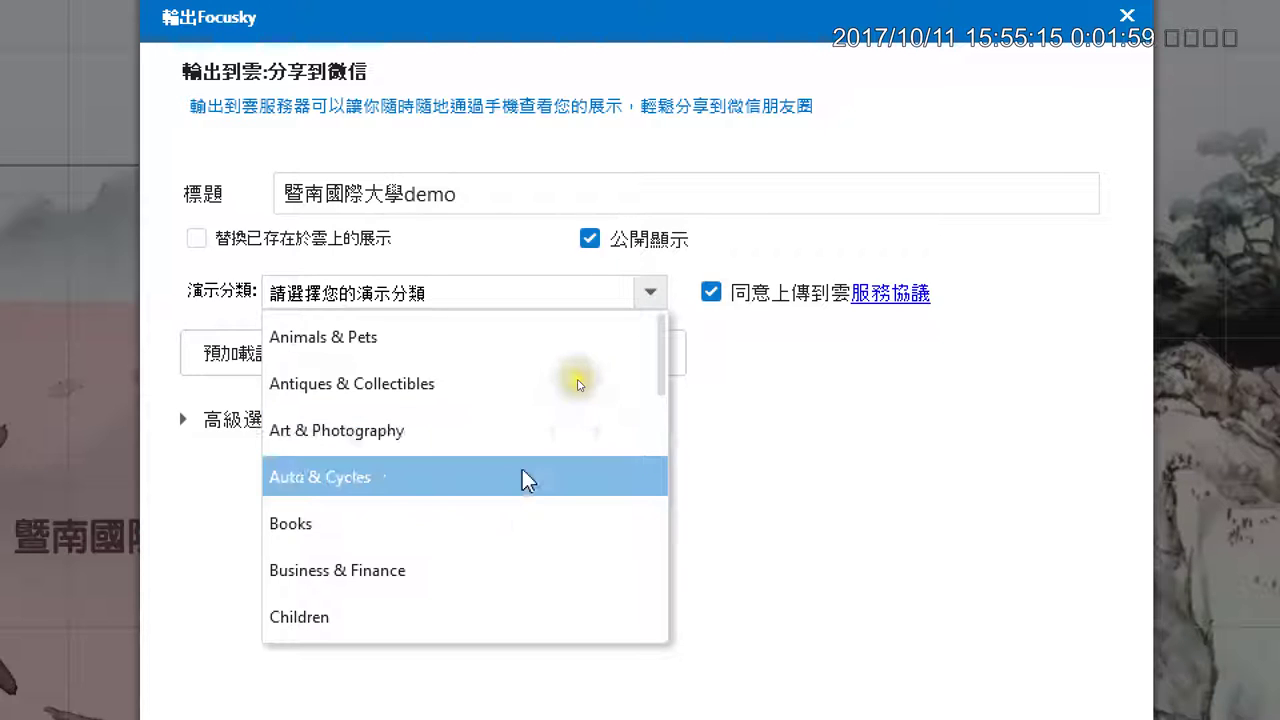
pyautogui.scroll(-1, 525, 475)
pyautogui.scroll(-1, 523, 475)
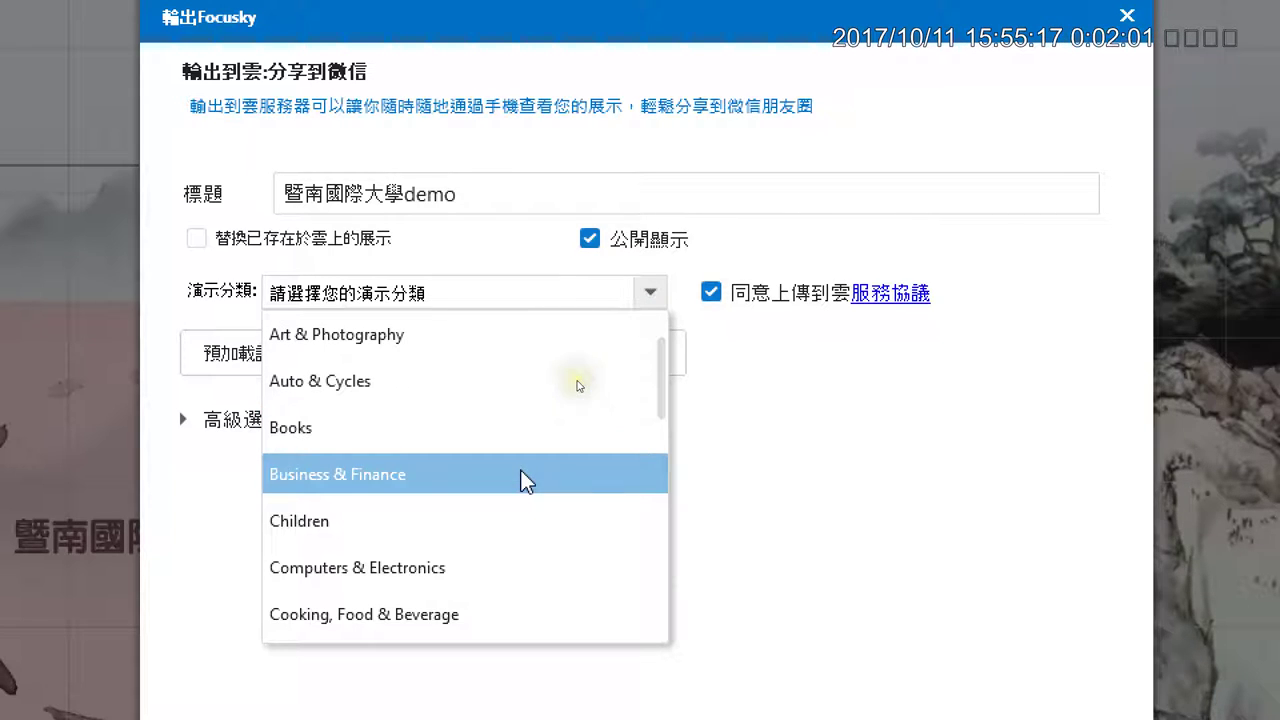
pyautogui.scroll(-1, 505, 500)
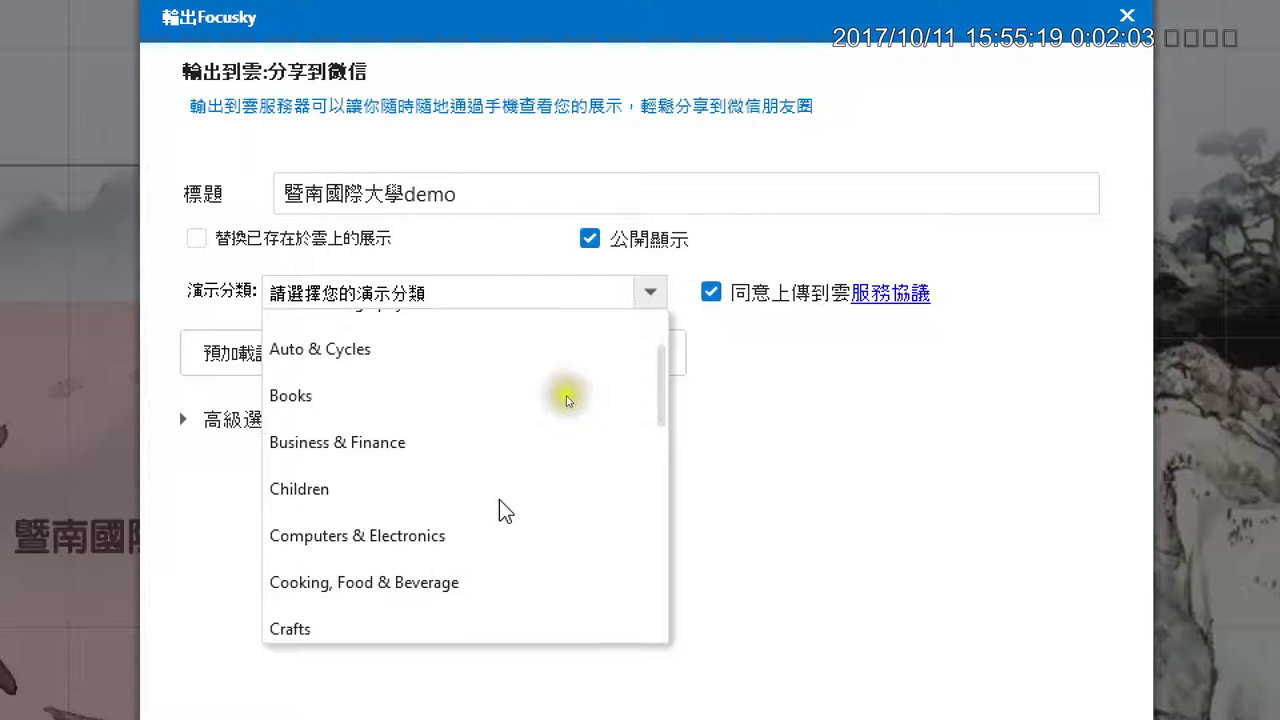
pyautogui.scroll(-2, 500, 510)
pyautogui.scroll(-1, 497, 543)
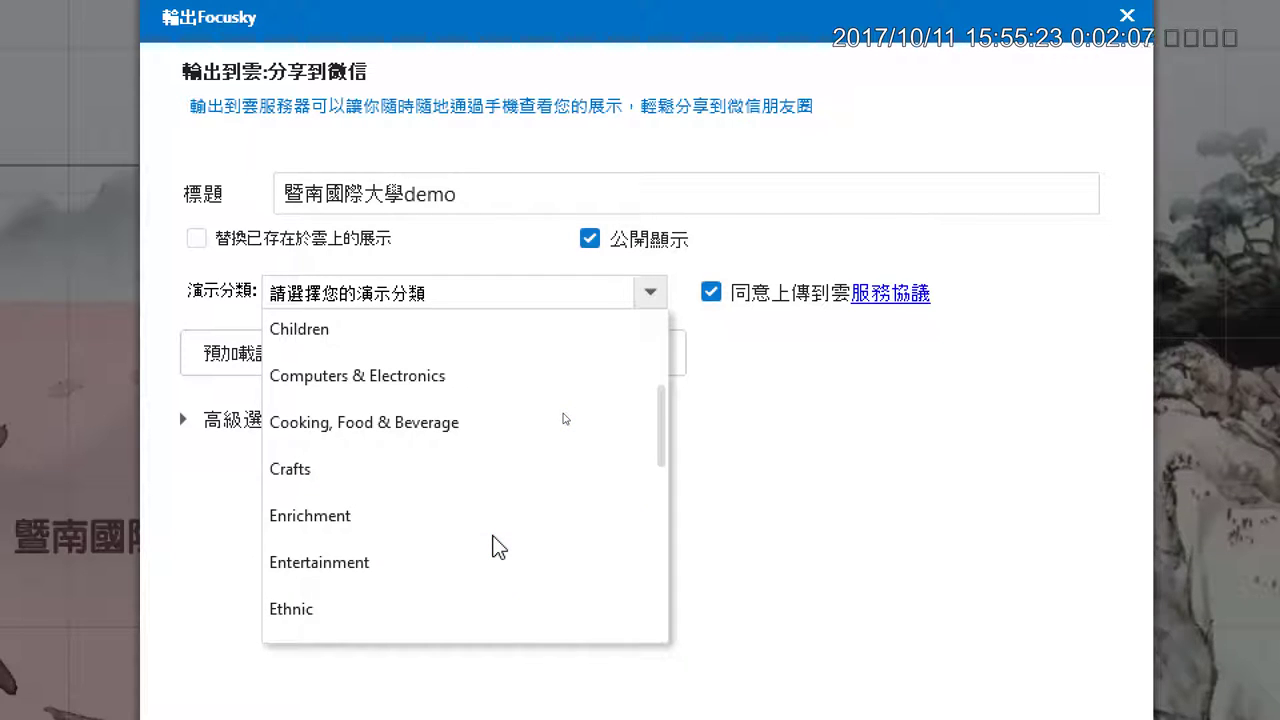
pyautogui.scroll(-3, 497, 547)
pyautogui.scroll(-2, 497, 547)
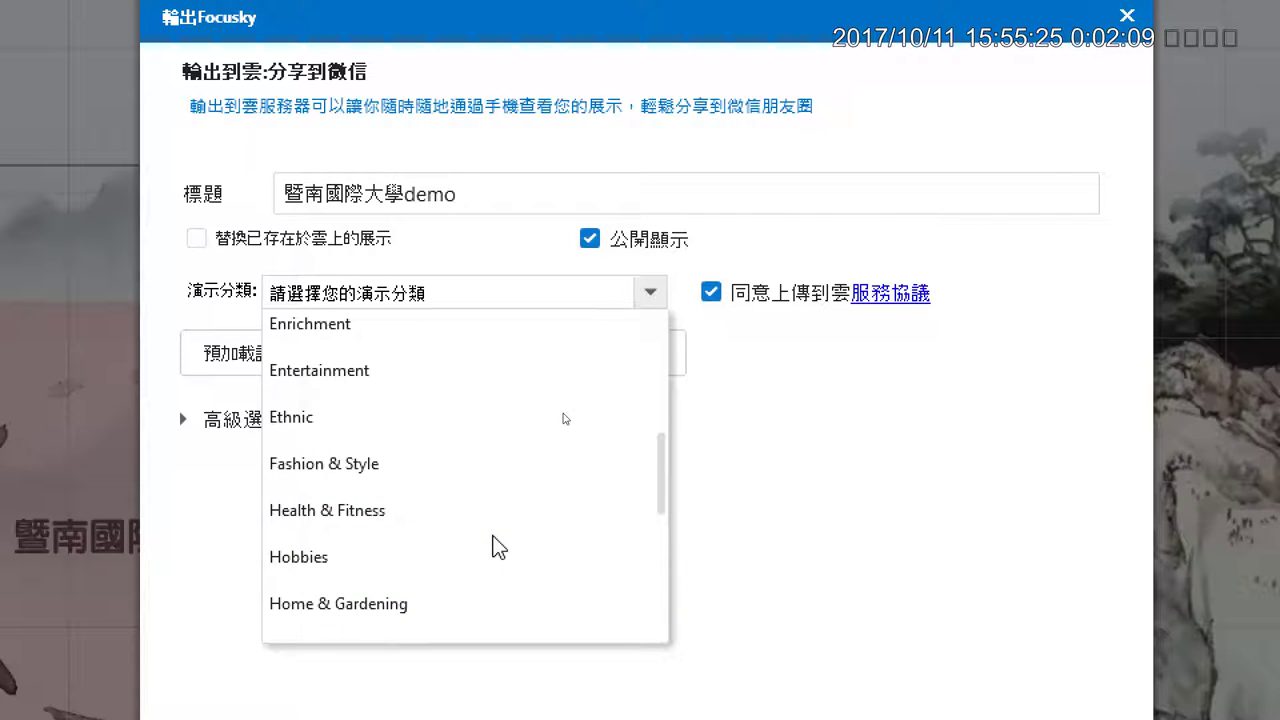
pyautogui.click(466, 571)
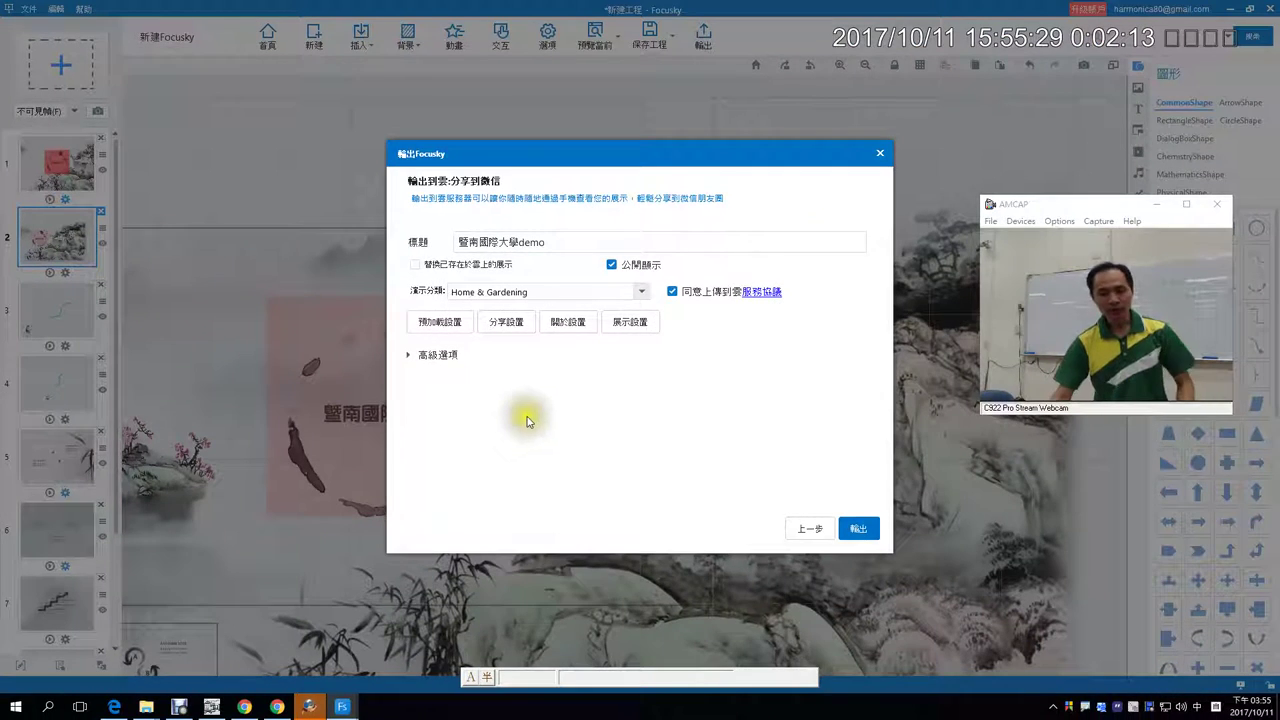
# Expand the cloud export's advanced options and examine the keyword and description fields.
pyautogui.click(434, 356)
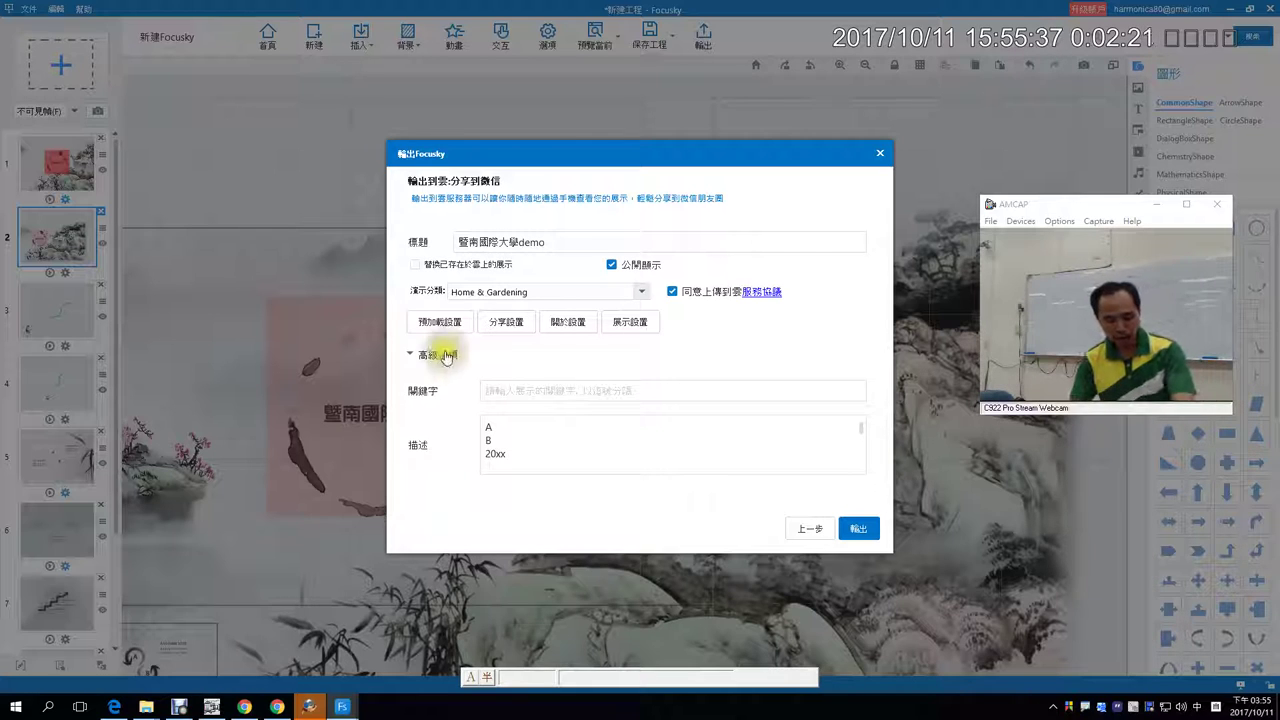
pyautogui.moveTo(473, 414); pyautogui.dragTo(533, 481)
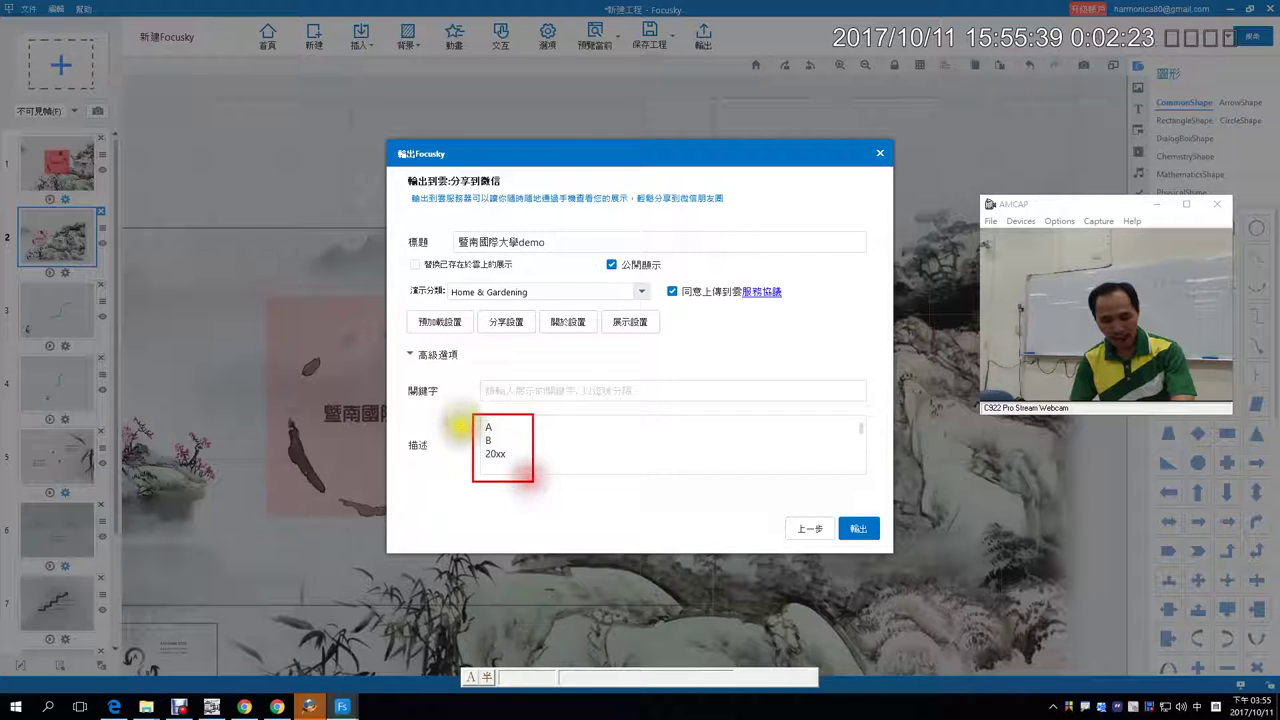
pyautogui.moveTo(465, 428)
pyautogui.mouseDown()
pyautogui.moveTo(277, 263)
pyautogui.moveTo(114, 240)
pyautogui.moveTo(165, 283)
pyautogui.mouseUp()
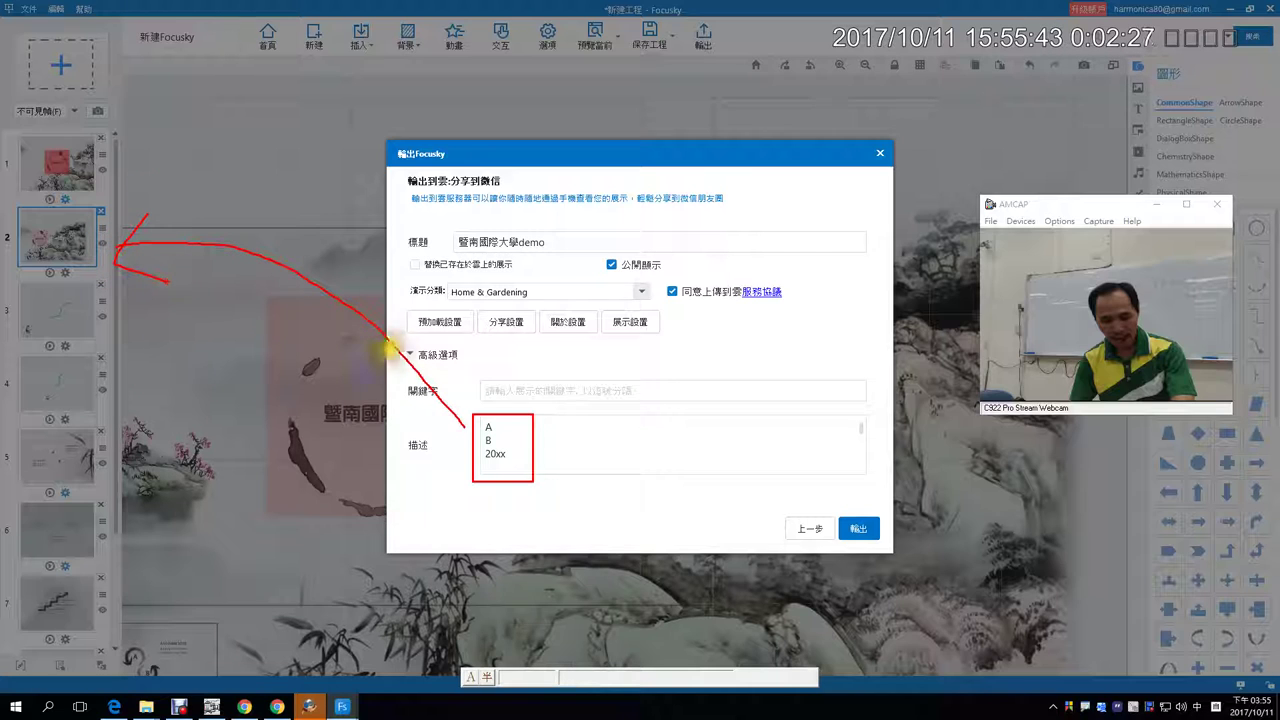
pyautogui.moveTo(497, 377); pyautogui.dragTo(577, 318)
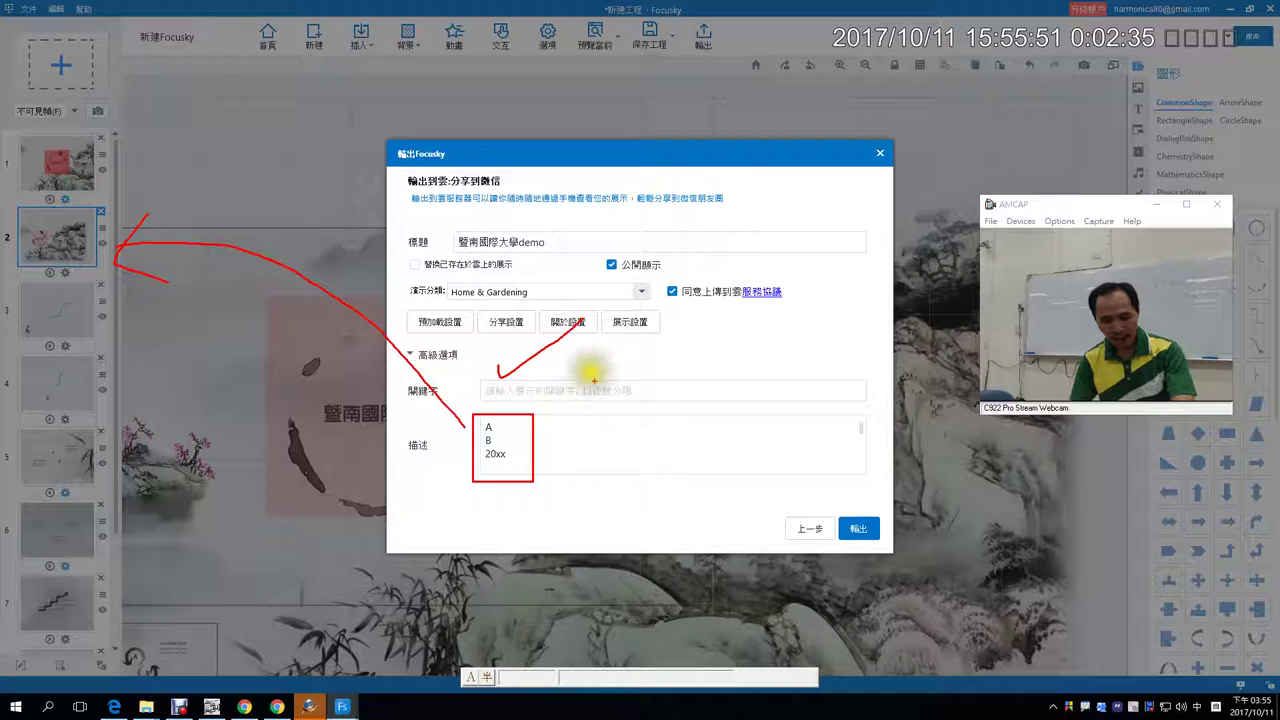
pyautogui.press('Escape')
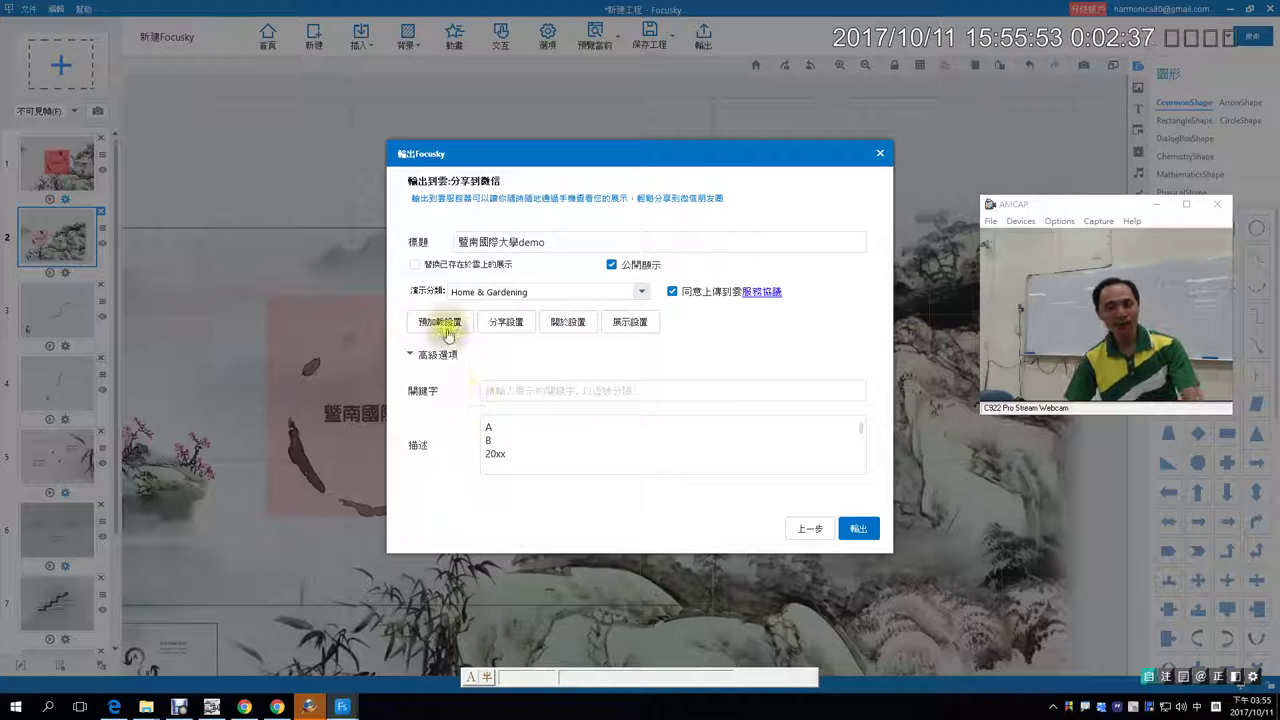
# Open the preload settings and examine the preload title, scrolling text and style choices.
pyautogui.click(432, 322)
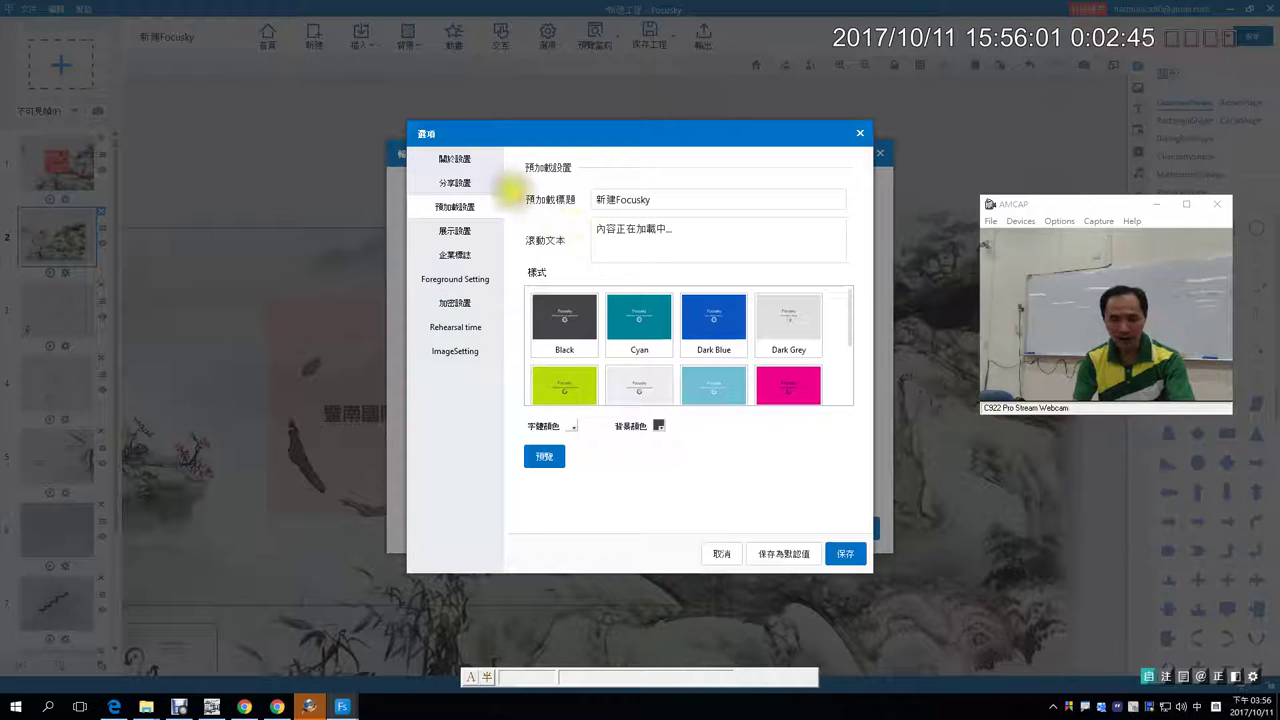
pyautogui.moveTo(520, 187)
pyautogui.mouseDown()
pyautogui.moveTo(686, 214)
pyautogui.moveTo(745, 183)
pyautogui.mouseUp()
pyautogui.moveTo(700, 248); pyautogui.dragTo(778, 205)
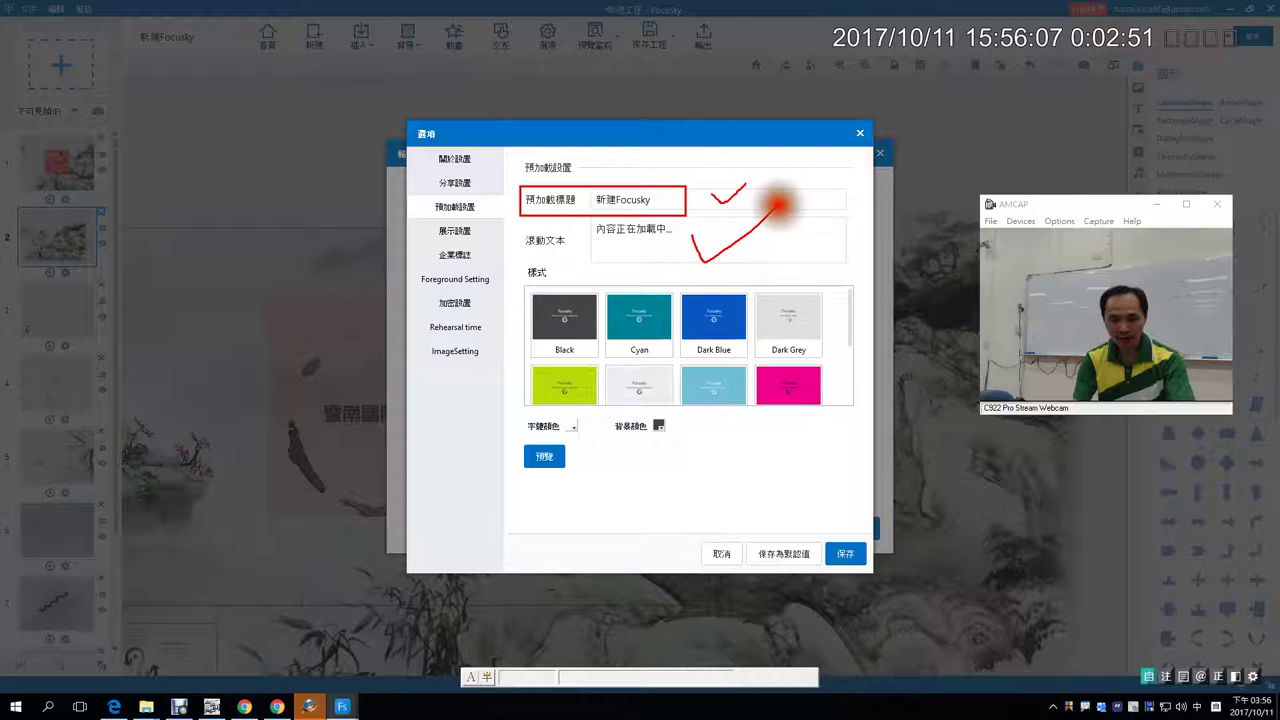
pyautogui.moveTo(583, 270)
pyautogui.mouseDown()
pyautogui.moveTo(557, 262)
pyautogui.moveTo(706, 451)
pyautogui.moveTo(780, 245)
pyautogui.moveTo(510, 257)
pyautogui.mouseUp()
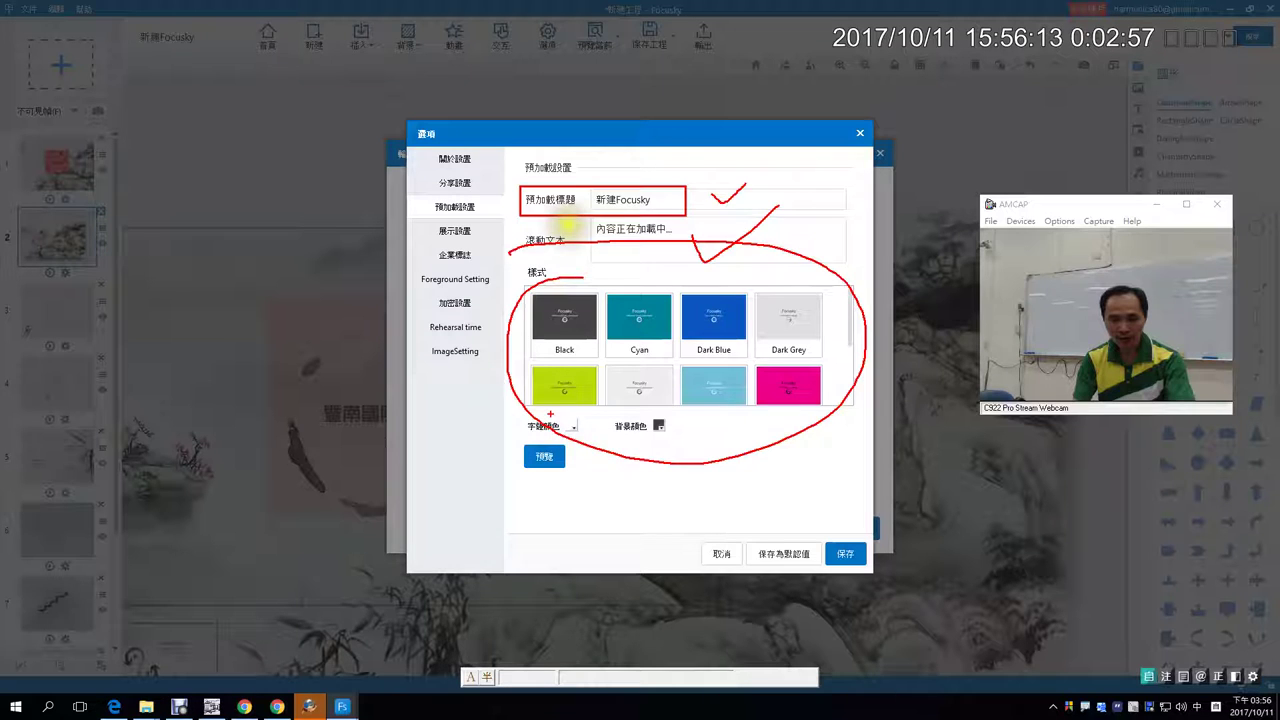
pyautogui.press('Escape')
# Review the company logo settings and the about settings' author field, and save the options.
pyautogui.click(457, 258)
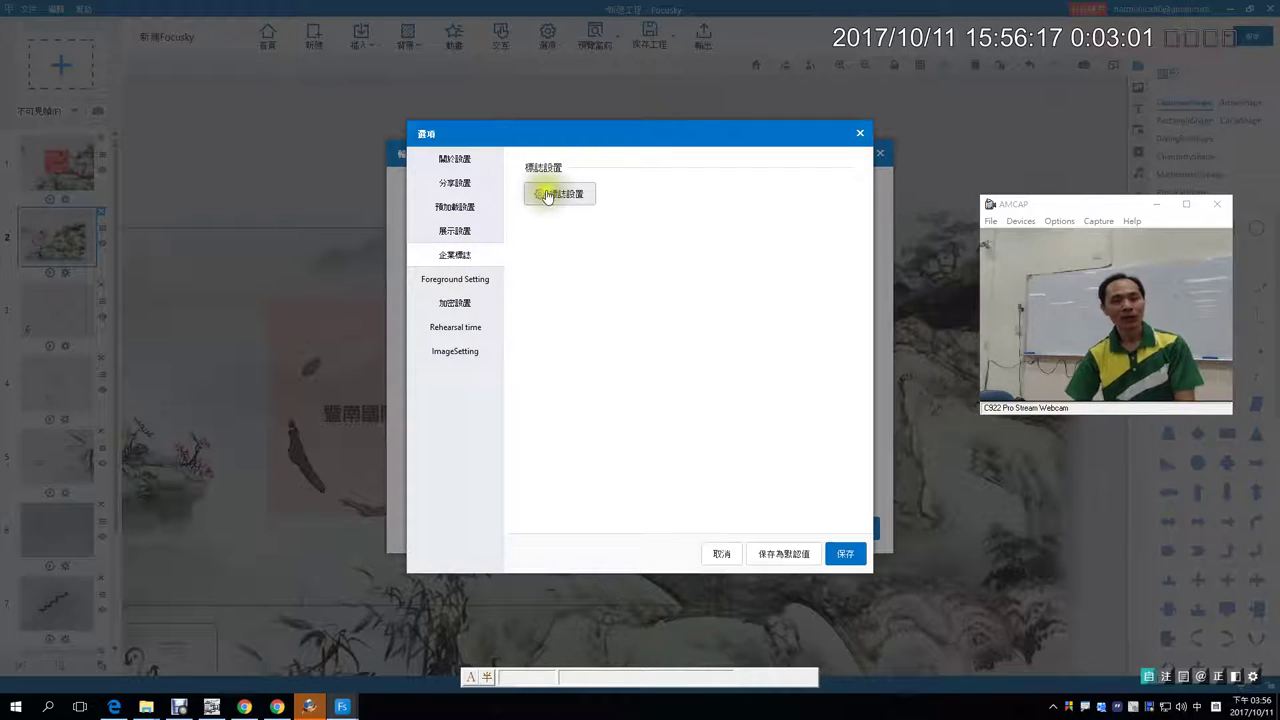
pyautogui.click(471, 158)
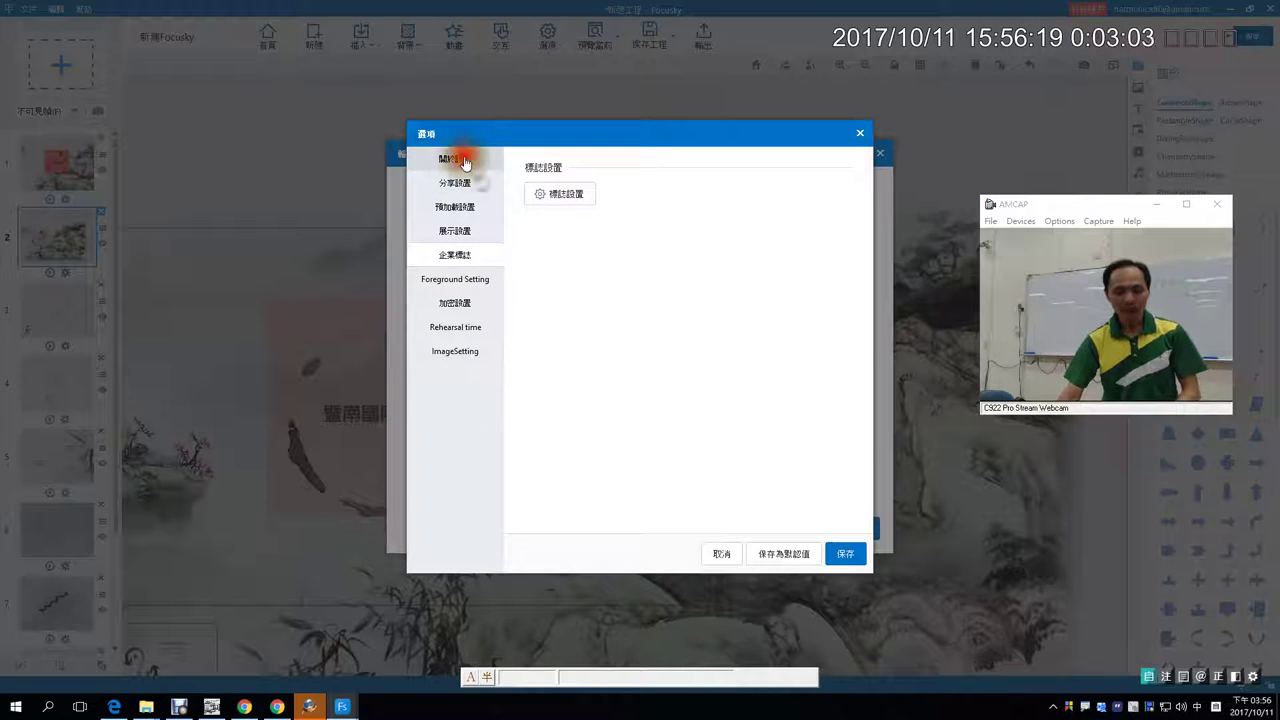
pyautogui.click(641, 229)
pyautogui.moveTo(641, 229); pyautogui.dragTo(512, 230)
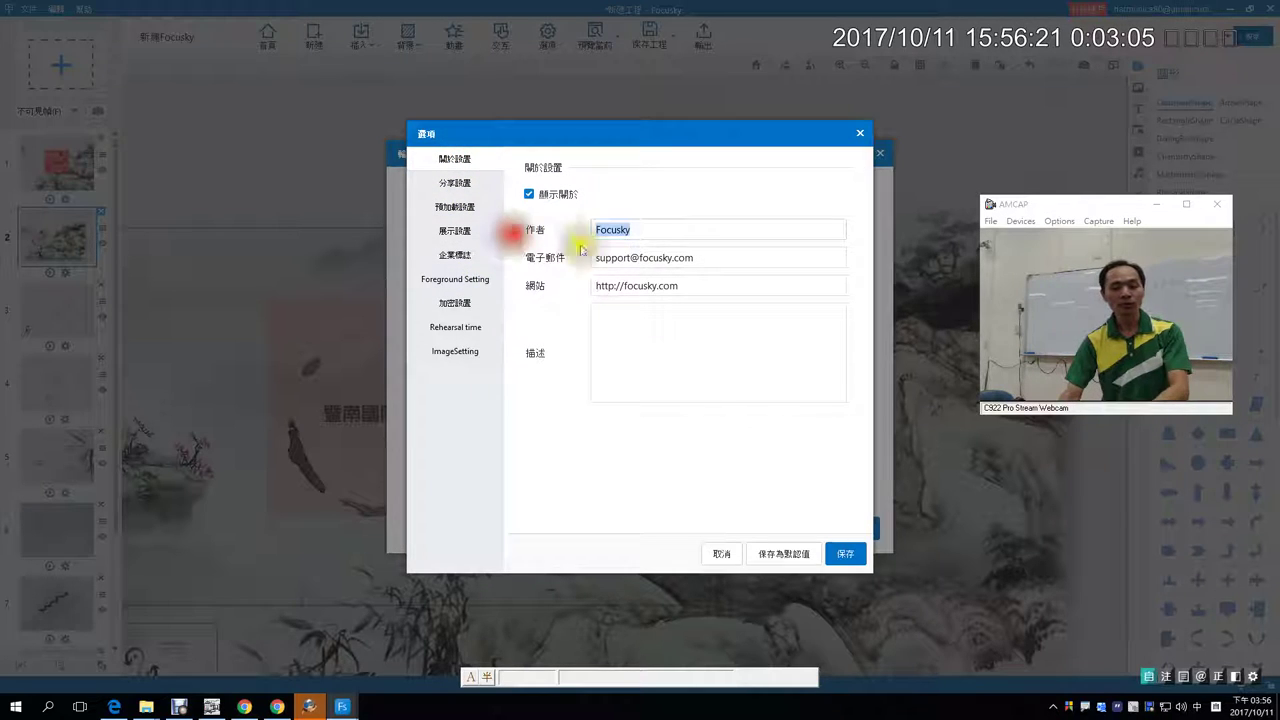
pyautogui.click(843, 556)
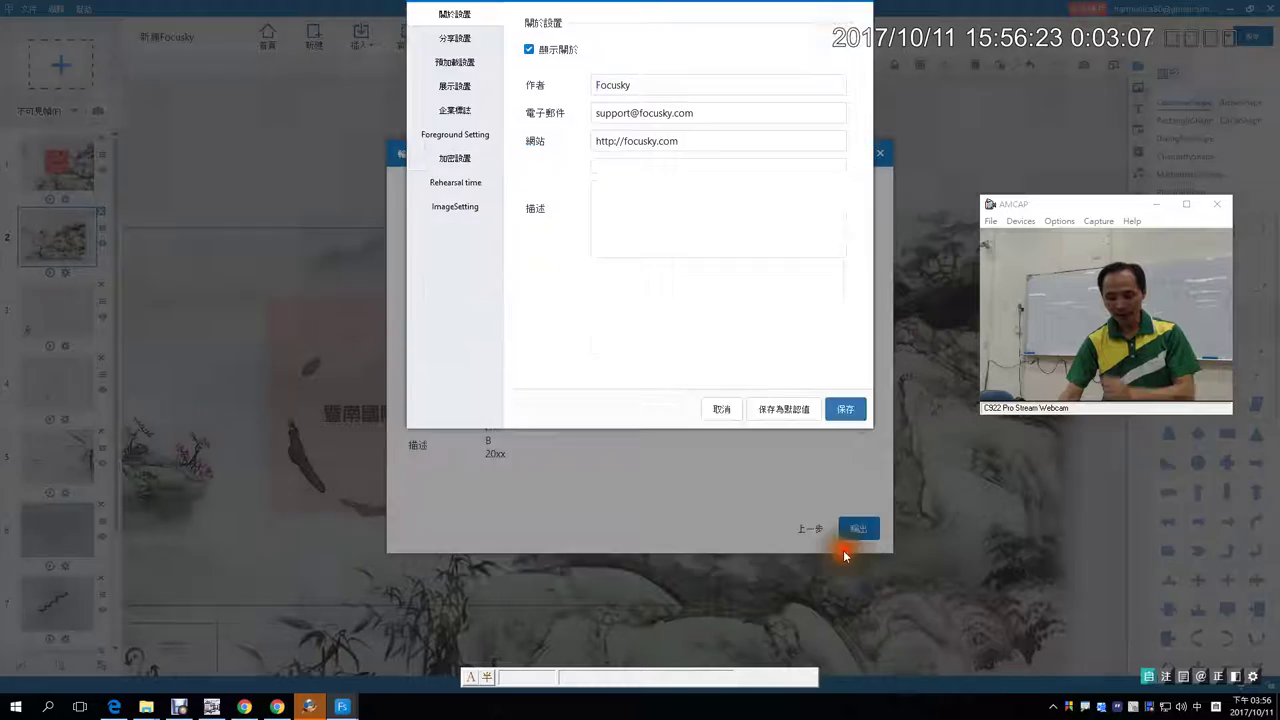
# Start exporting the presentation to the cloud with public display and the service agreement enabled.
pyautogui.click(857, 531)
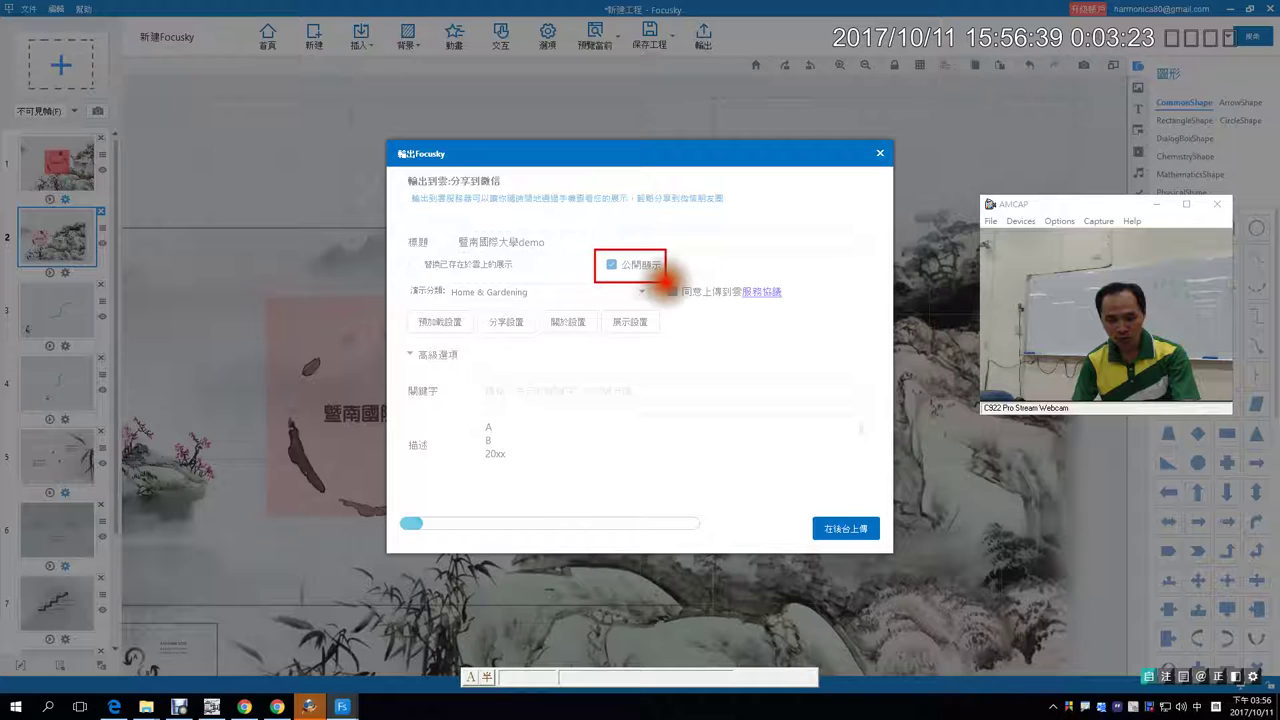
pyautogui.moveTo(681, 267); pyautogui.dragTo(733, 237)
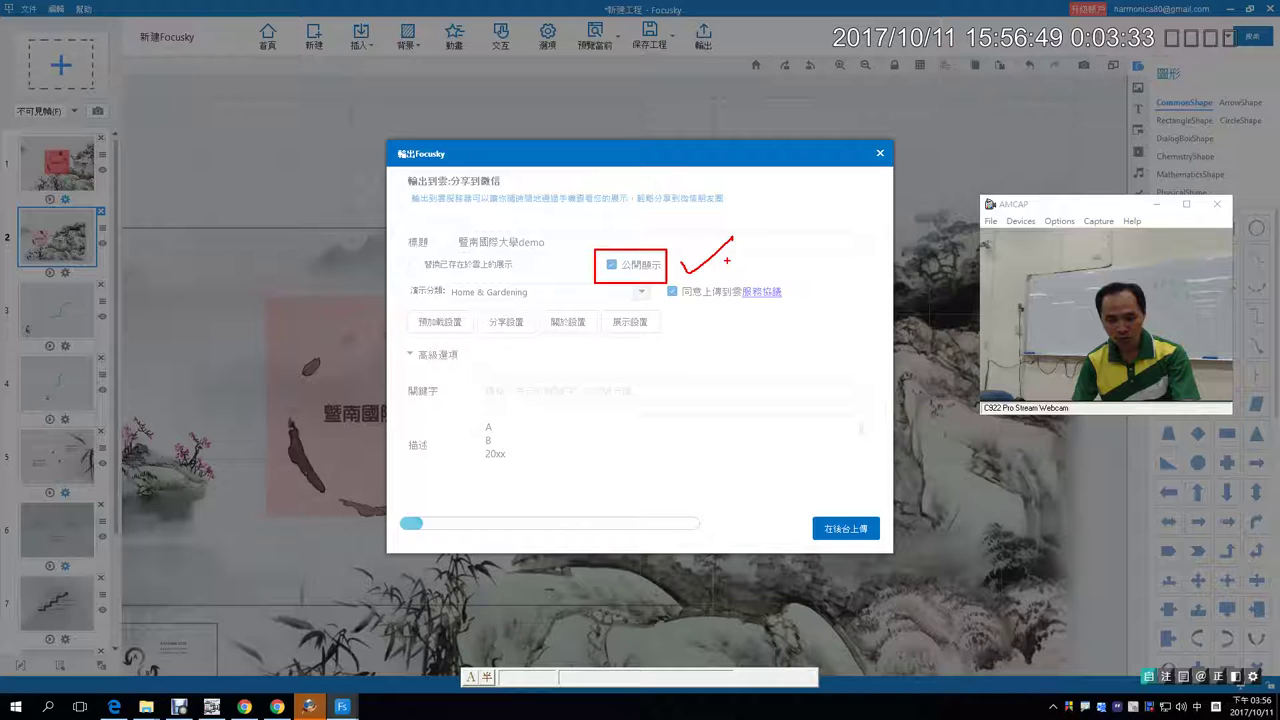
pyautogui.rightClick(851, 362)
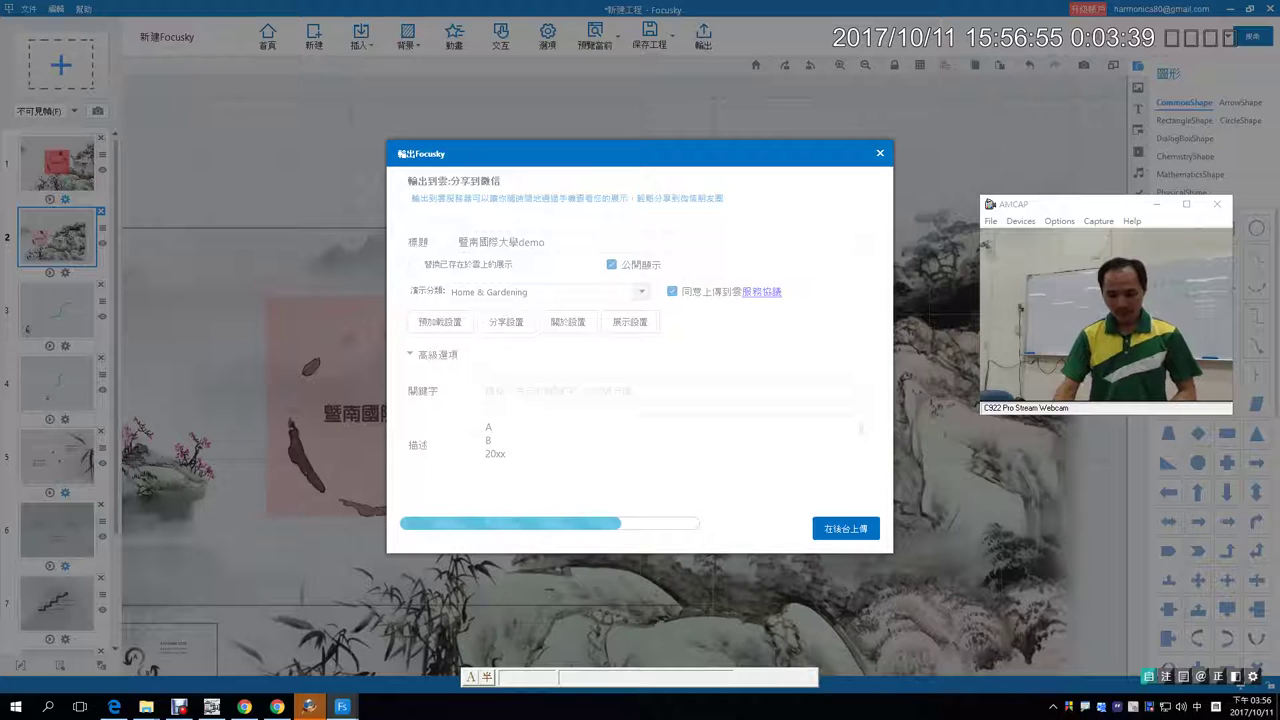
# Switch to Chrome and open the 創意簡報區 unit from the 1Know group's Focusky、Prezi 創意簡報研習資料 task, keeping the webcam window clear of the page.
pyautogui.click(252, 706)
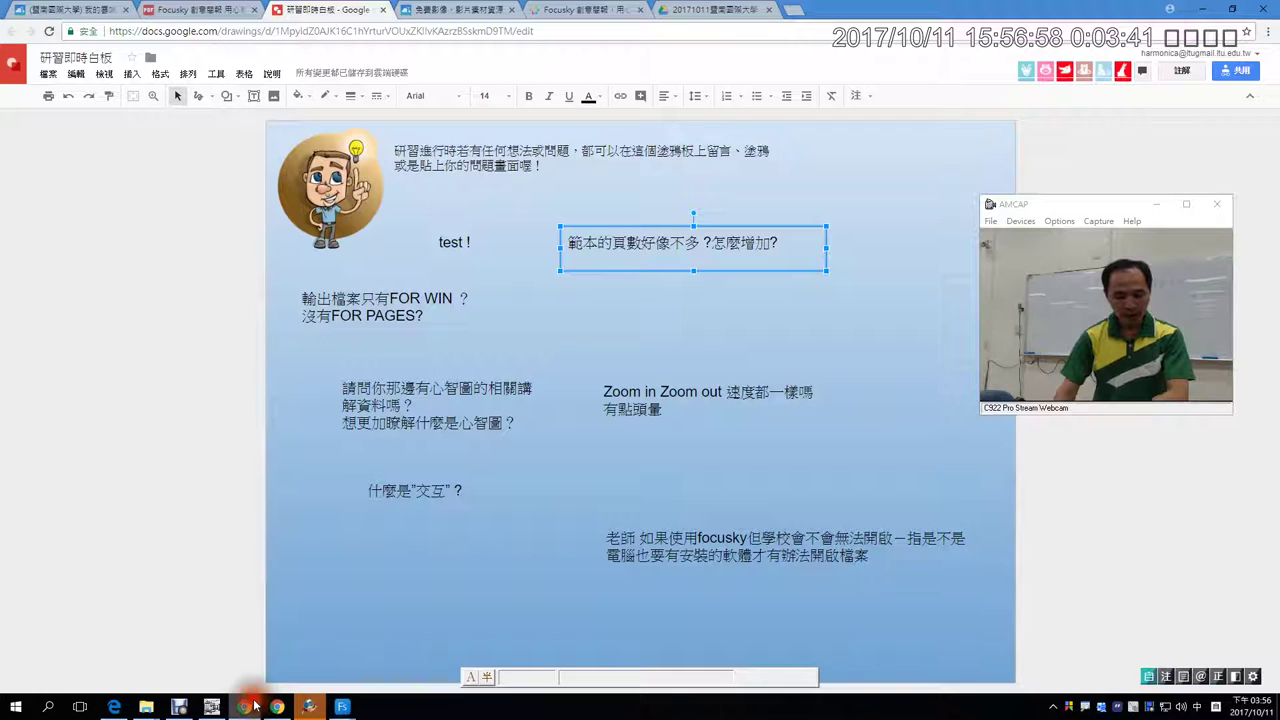
pyautogui.click(80, 10)
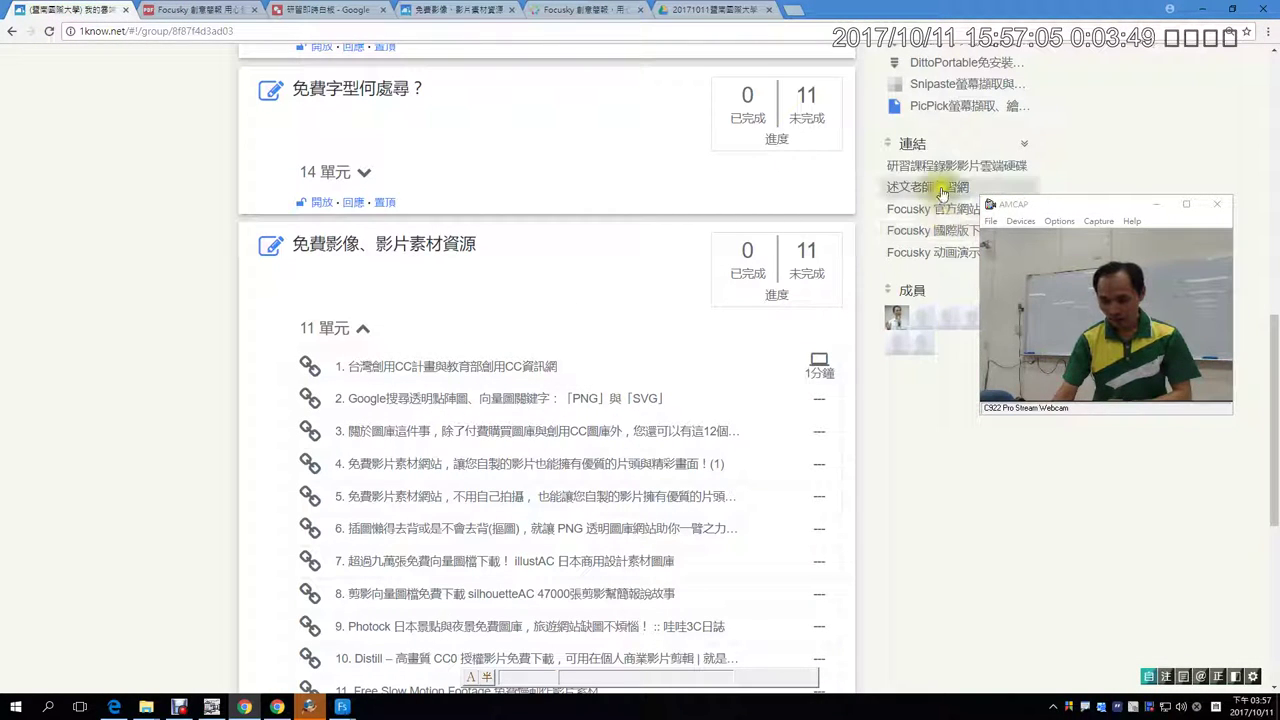
pyautogui.scroll(8, 757, 292)
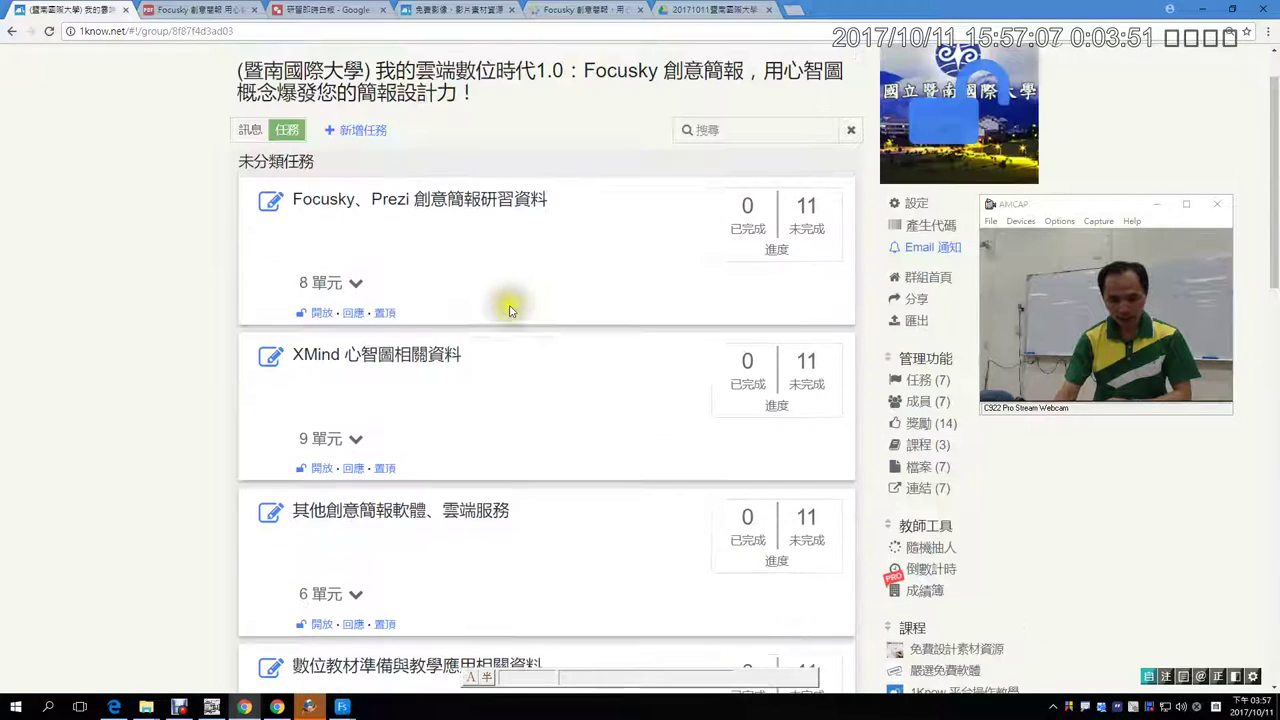
pyautogui.click(340, 283)
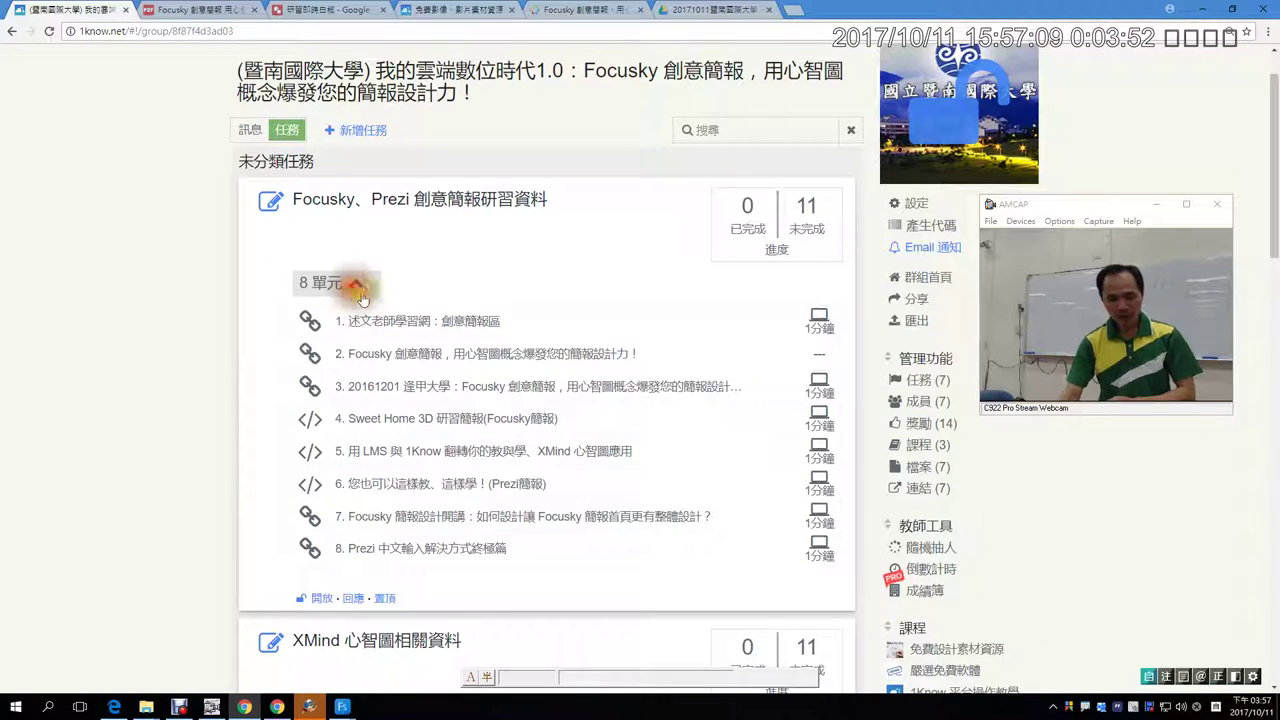
pyautogui.click(413, 321)
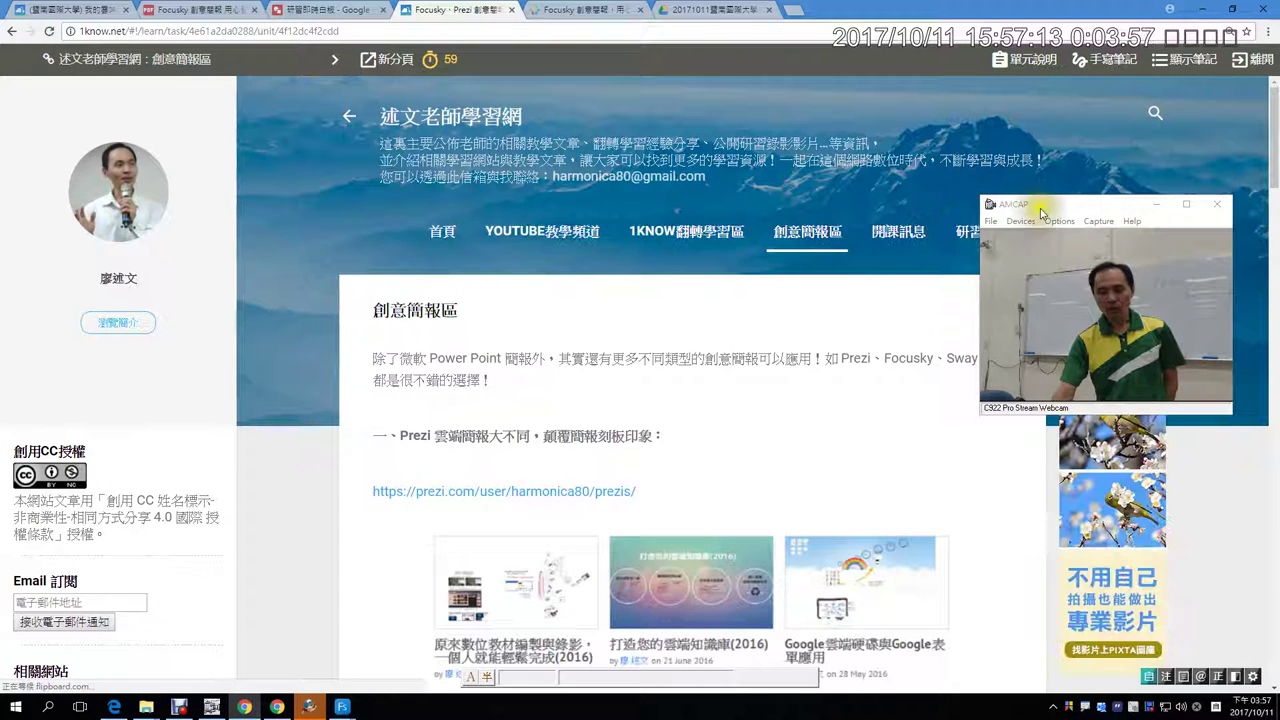
pyautogui.moveTo(1051, 211); pyautogui.dragTo(1128, 304)
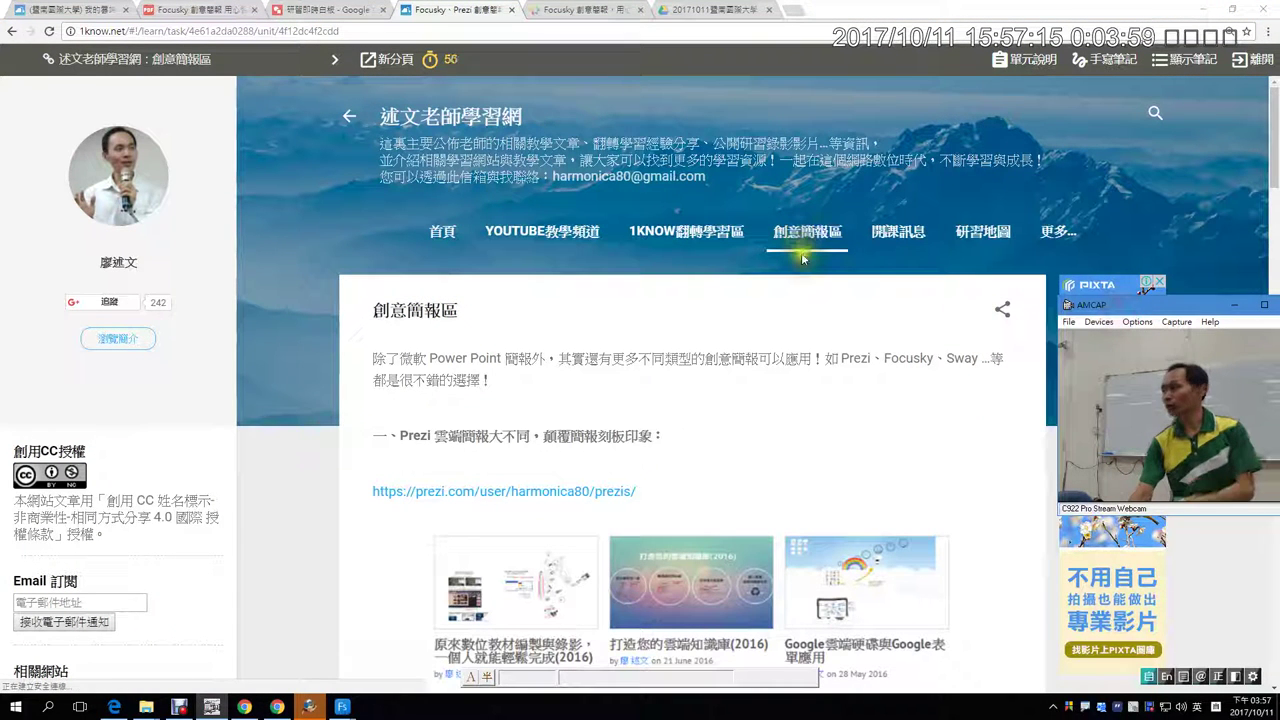
# Examine the Prezi and Focusky sections of the 創意簡報區 page.
pyautogui.scroll(-3, 780, 382)
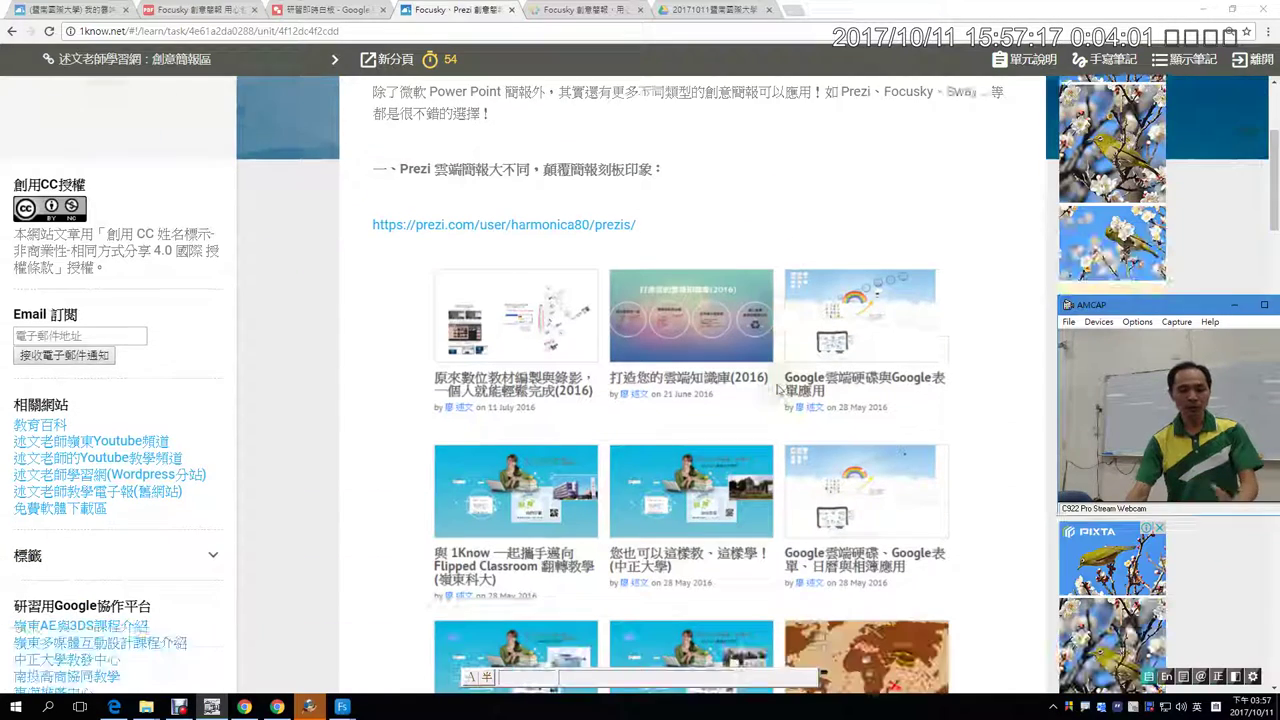
pyautogui.click(408, 178)
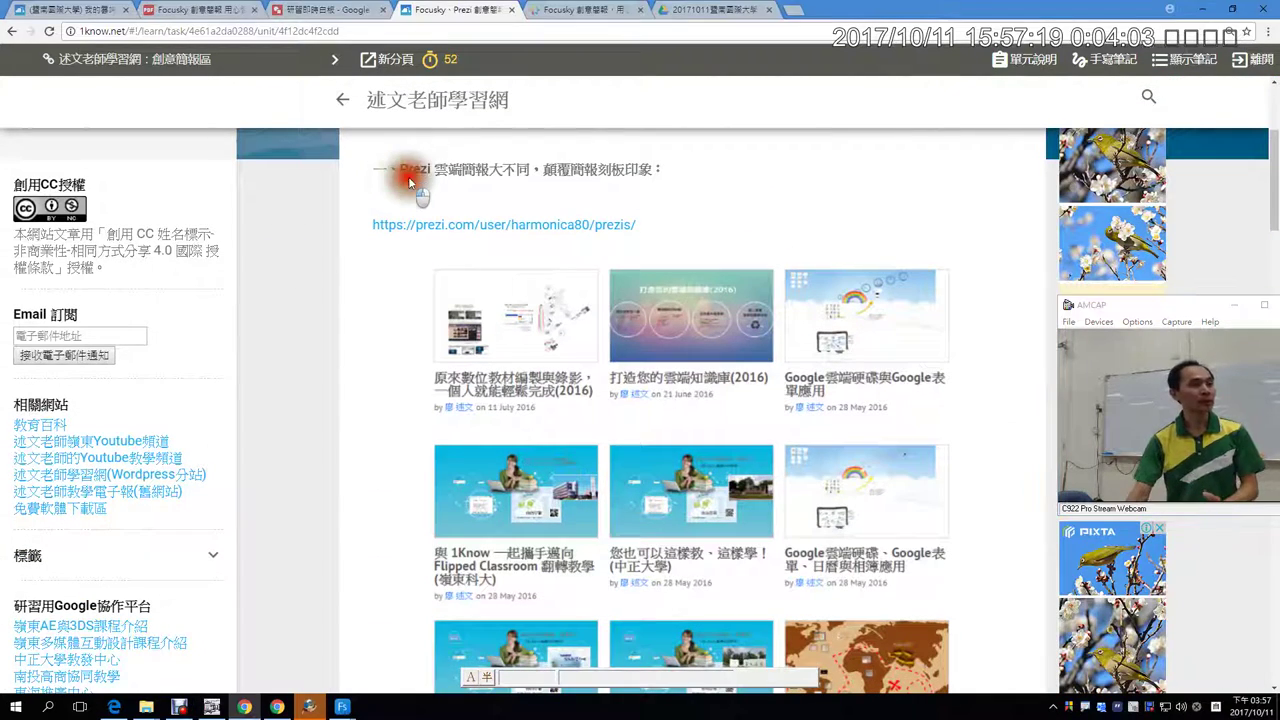
pyautogui.scroll(-7, 337, 337)
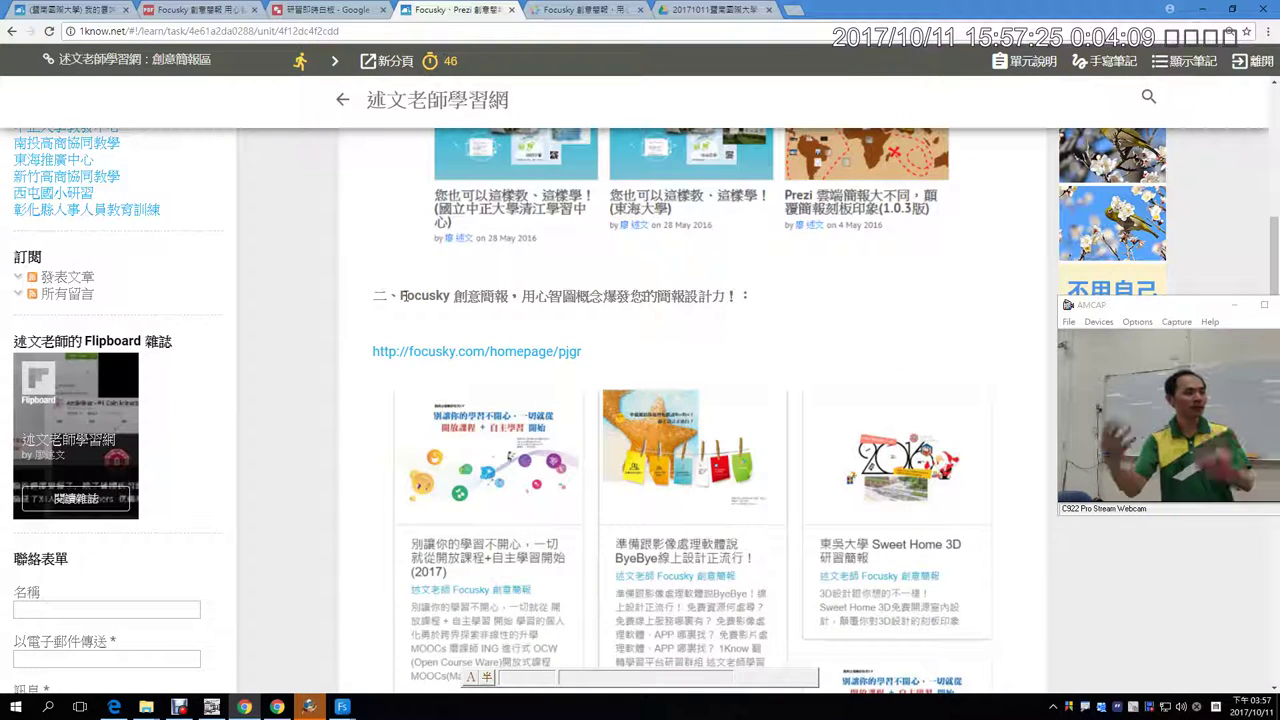
pyautogui.scroll(10, 402, 296)
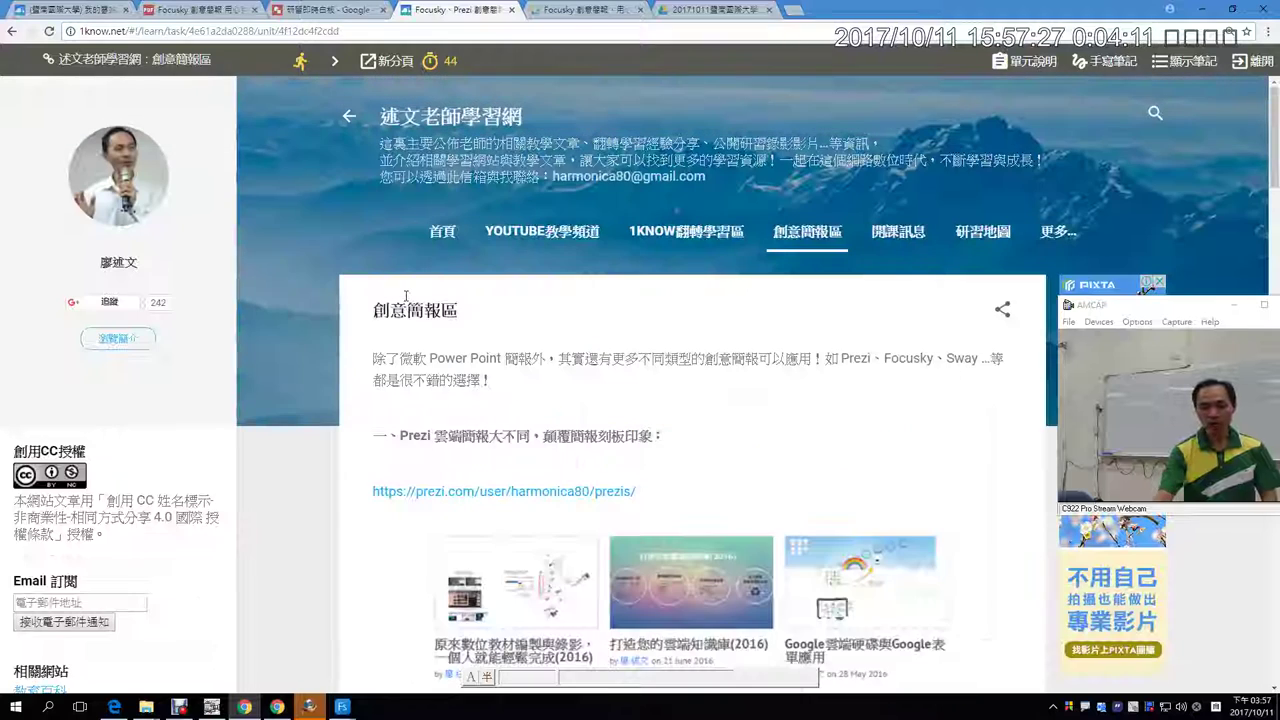
pyautogui.click(432, 432)
pyautogui.doubleClick(438, 438)
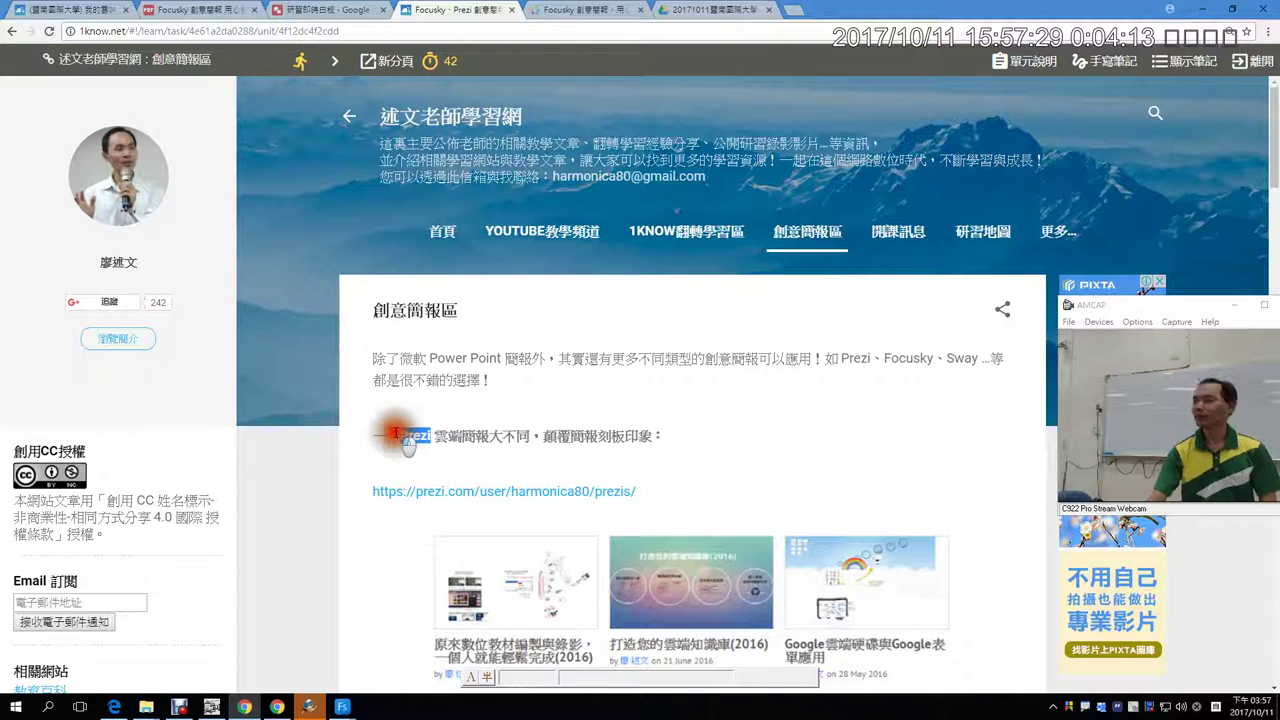
pyautogui.click(555, 448)
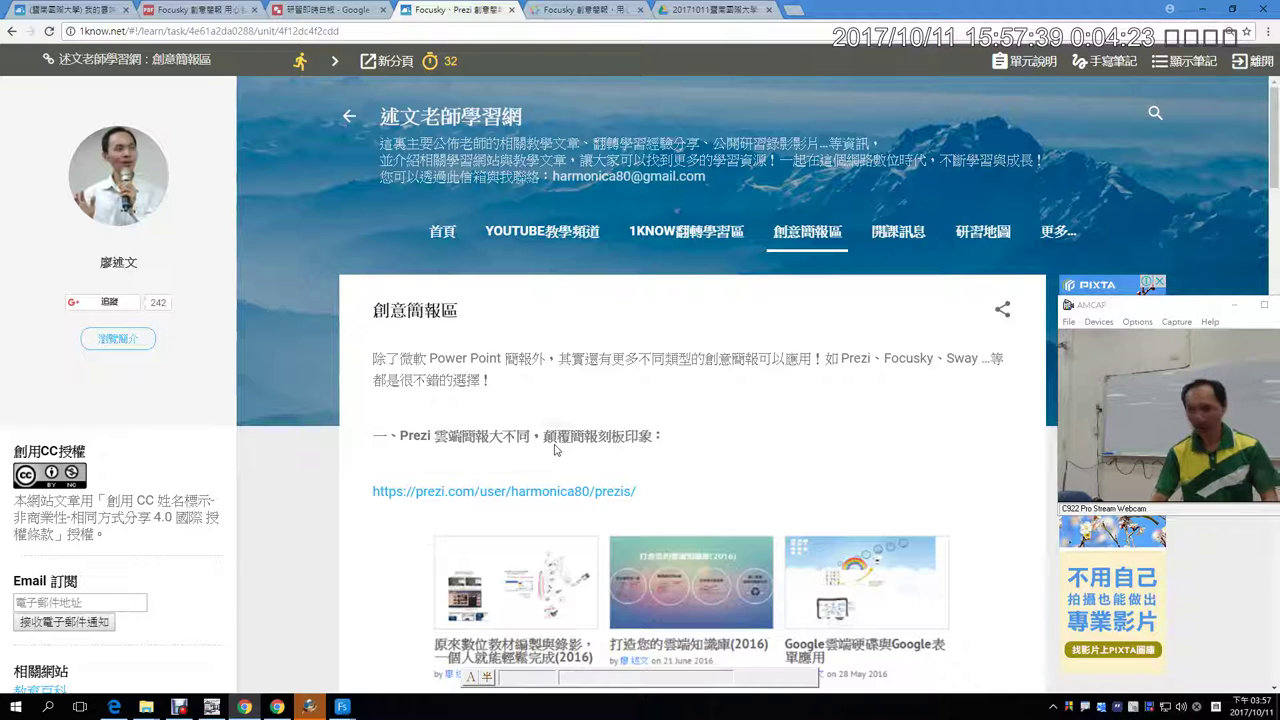
# Switch to Focusky to check the cloud upload's progress and return to the 創意簡報區 page in Chrome.
pyautogui.moveTo(342, 707)
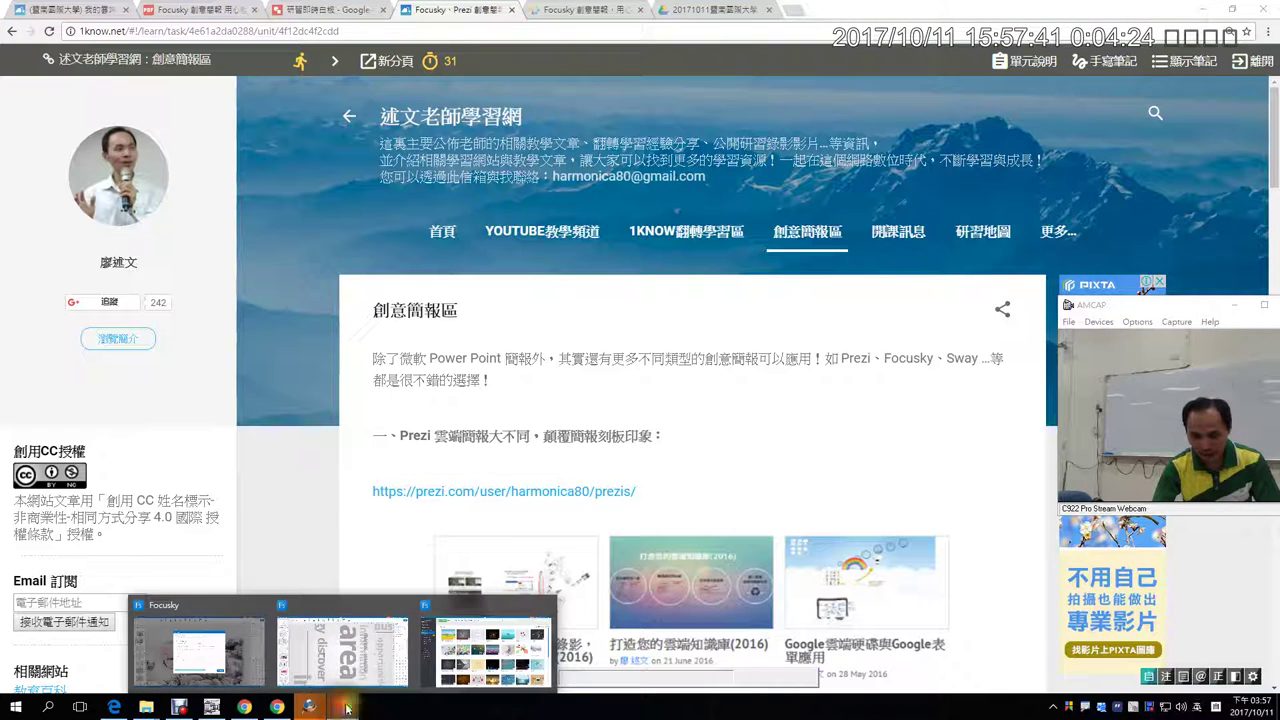
pyautogui.click(237, 651)
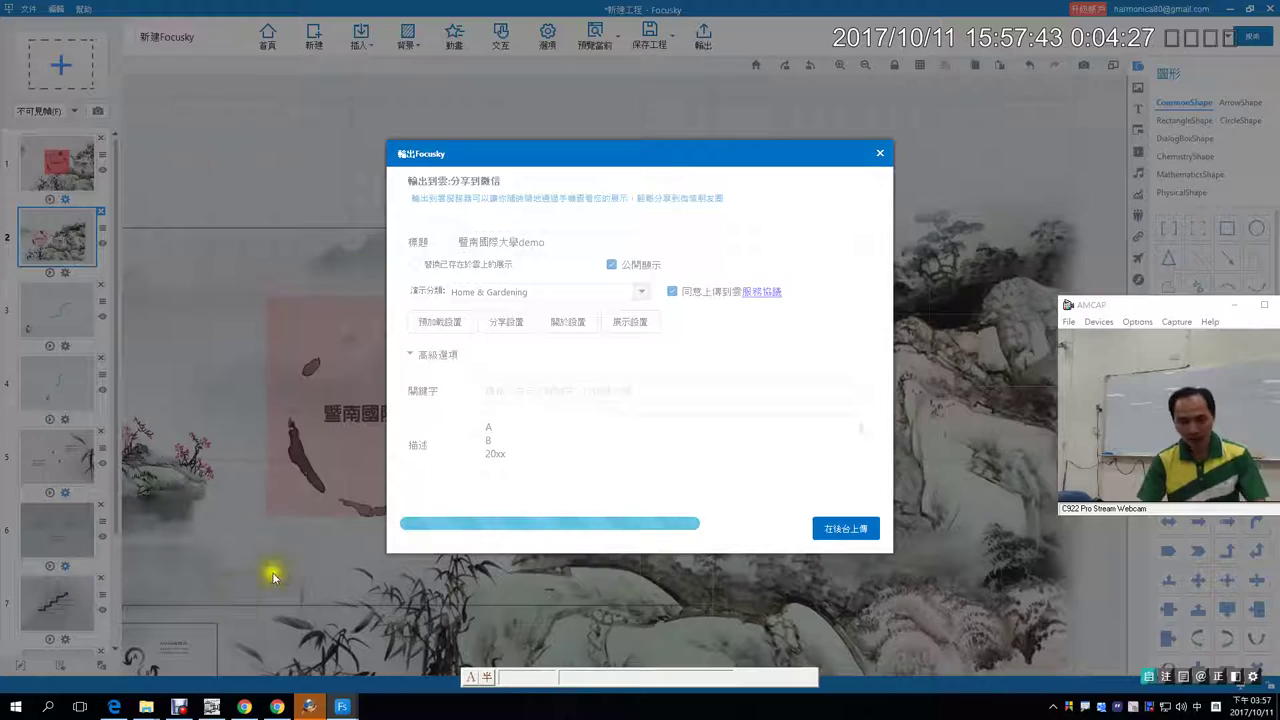
pyautogui.click(246, 706)
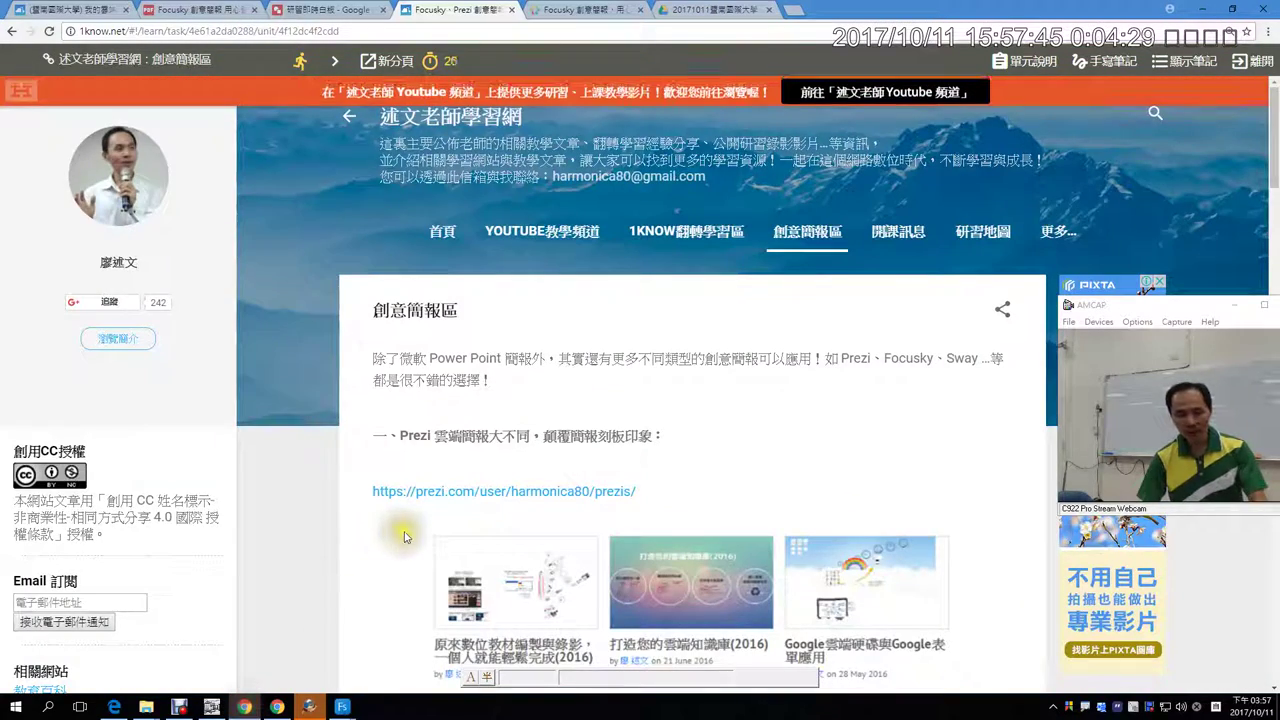
# Open the teacher's Focusky homepage from the link in the page's Focusky section and look through the published presentations.
pyautogui.scroll(-4, 402, 532)
pyautogui.scroll(-3, 404, 537)
pyautogui.click(476, 418)
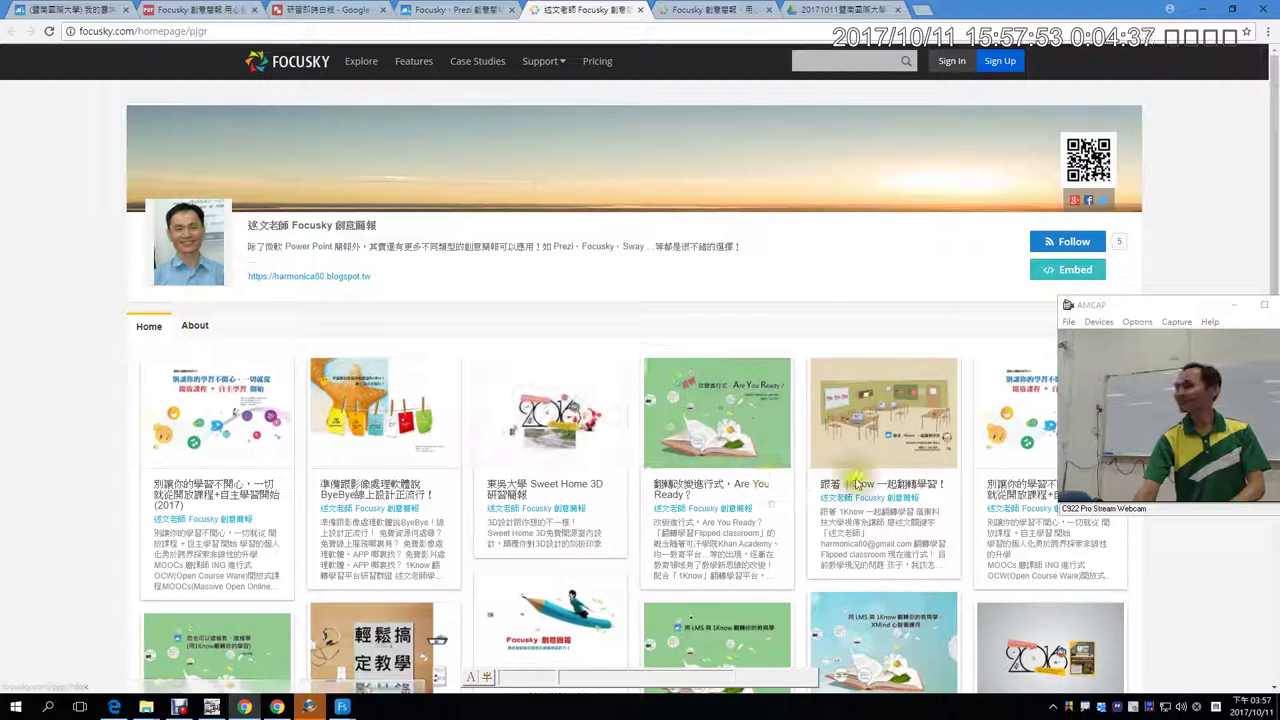
pyautogui.scroll(-2, 857, 488)
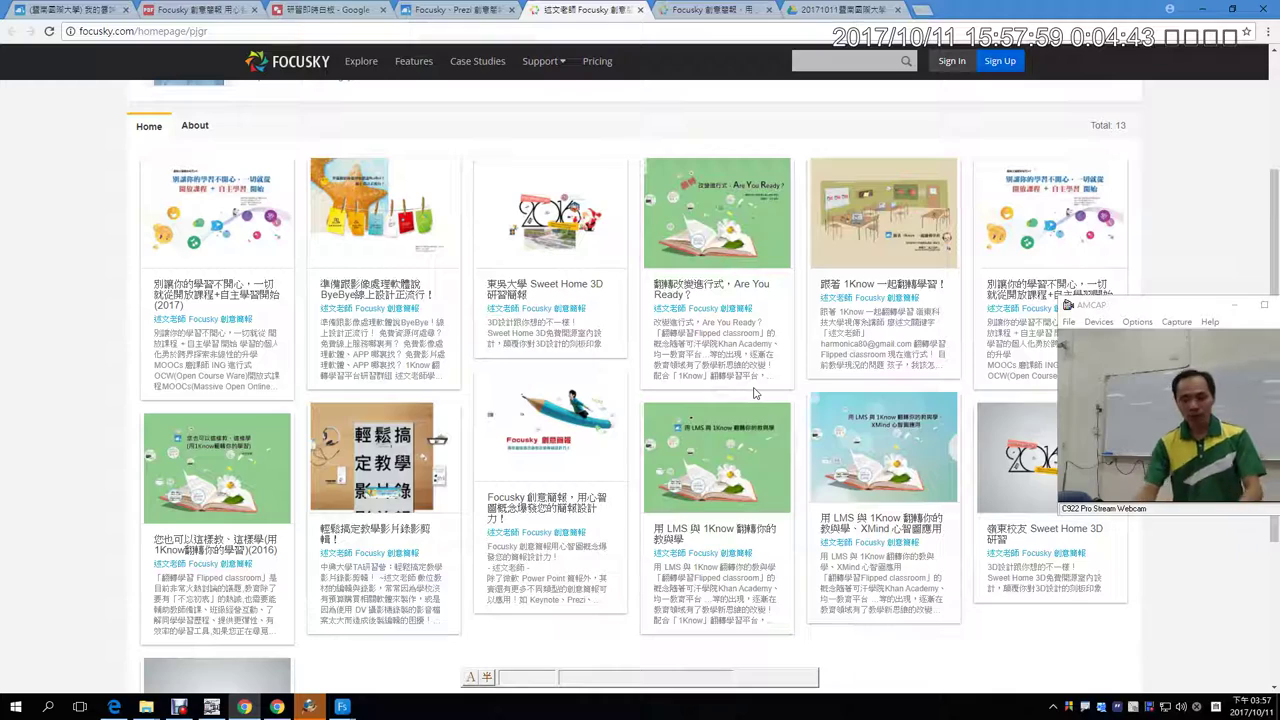
# Sign in to the Focusky site and open the Default presentations folder to review the management options of 暨南國際大學demo.
pyautogui.click(952, 62)
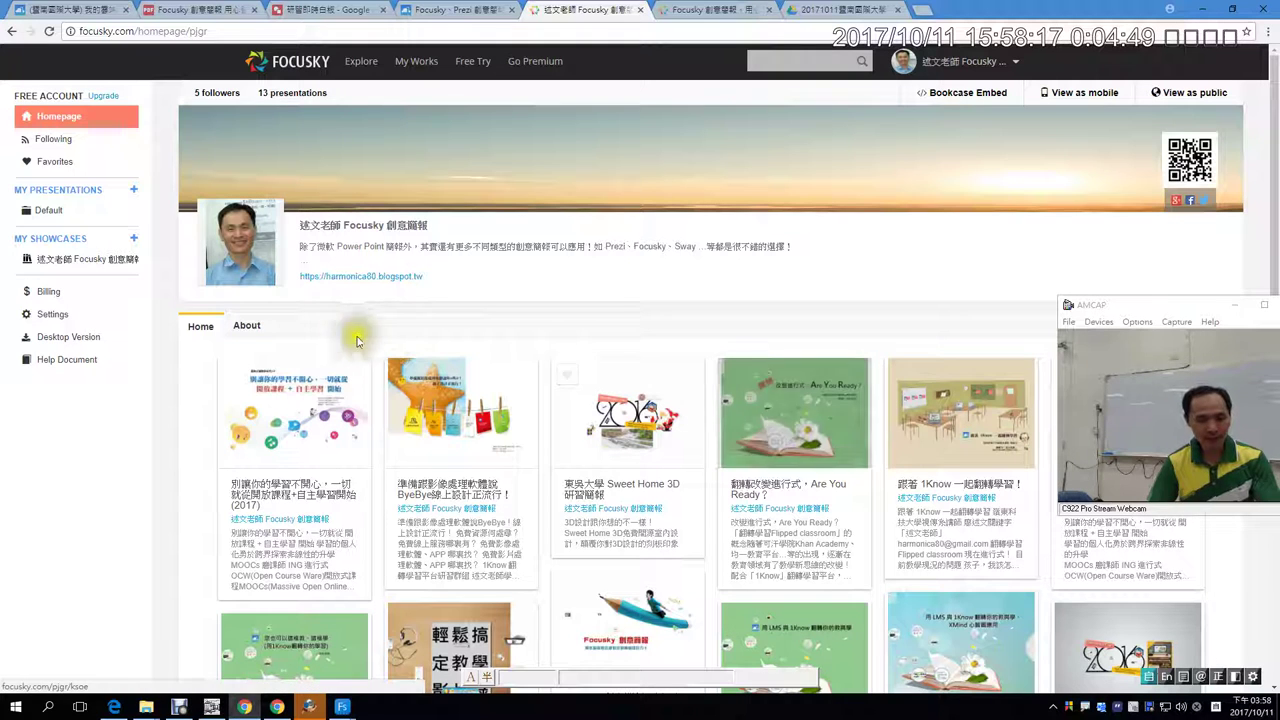
pyautogui.click(50, 212)
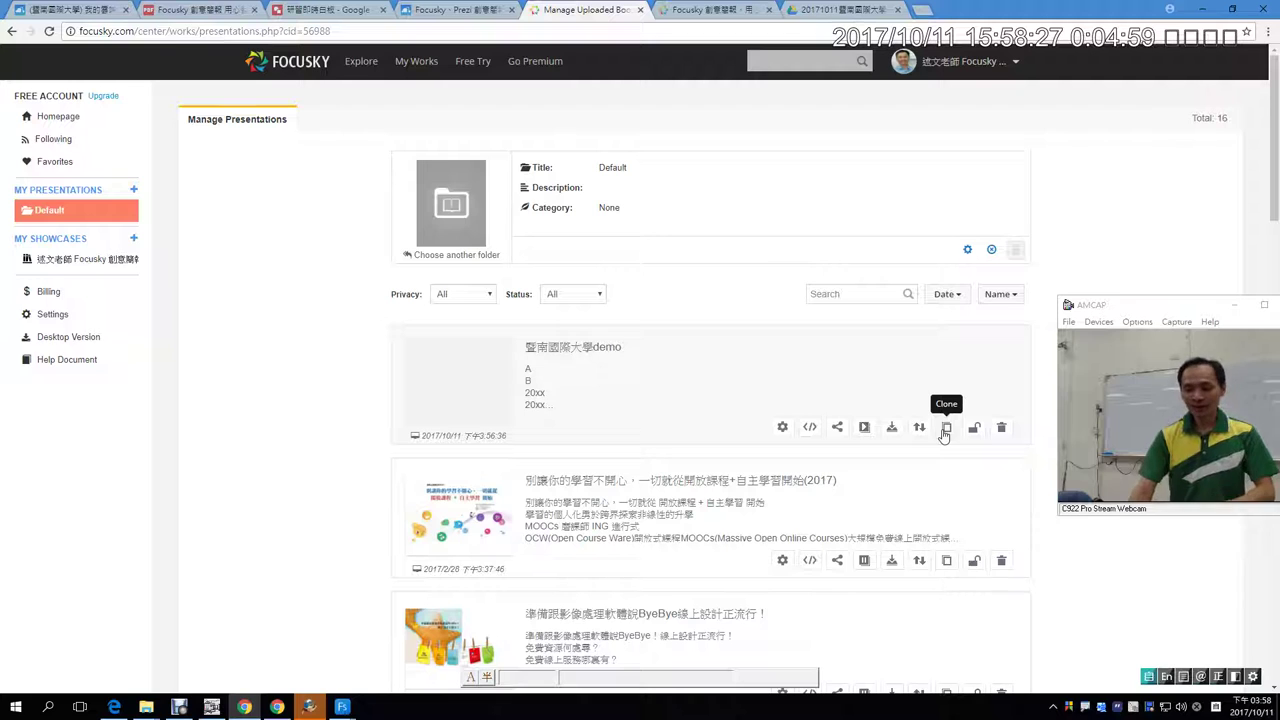
pyautogui.click(893, 428)
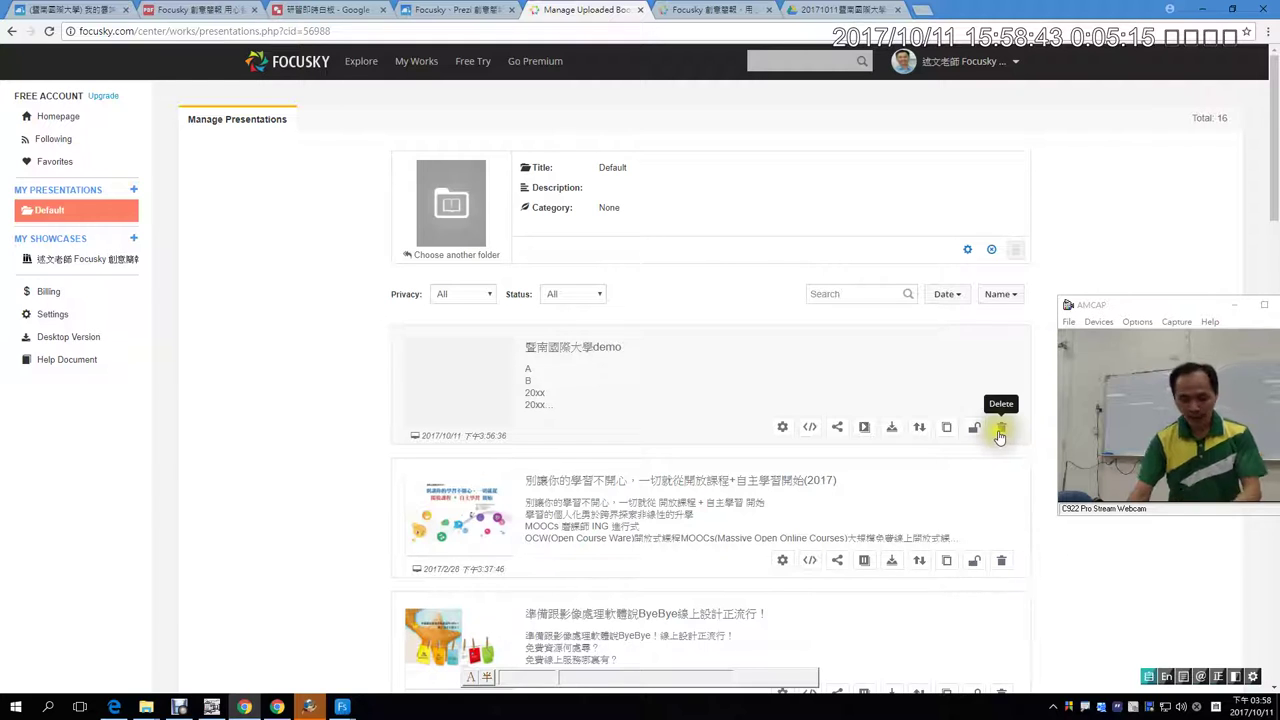
# Check the upload progress in Focusky once more and return to the Manage Presentations page.
pyautogui.moveTo(342, 707)
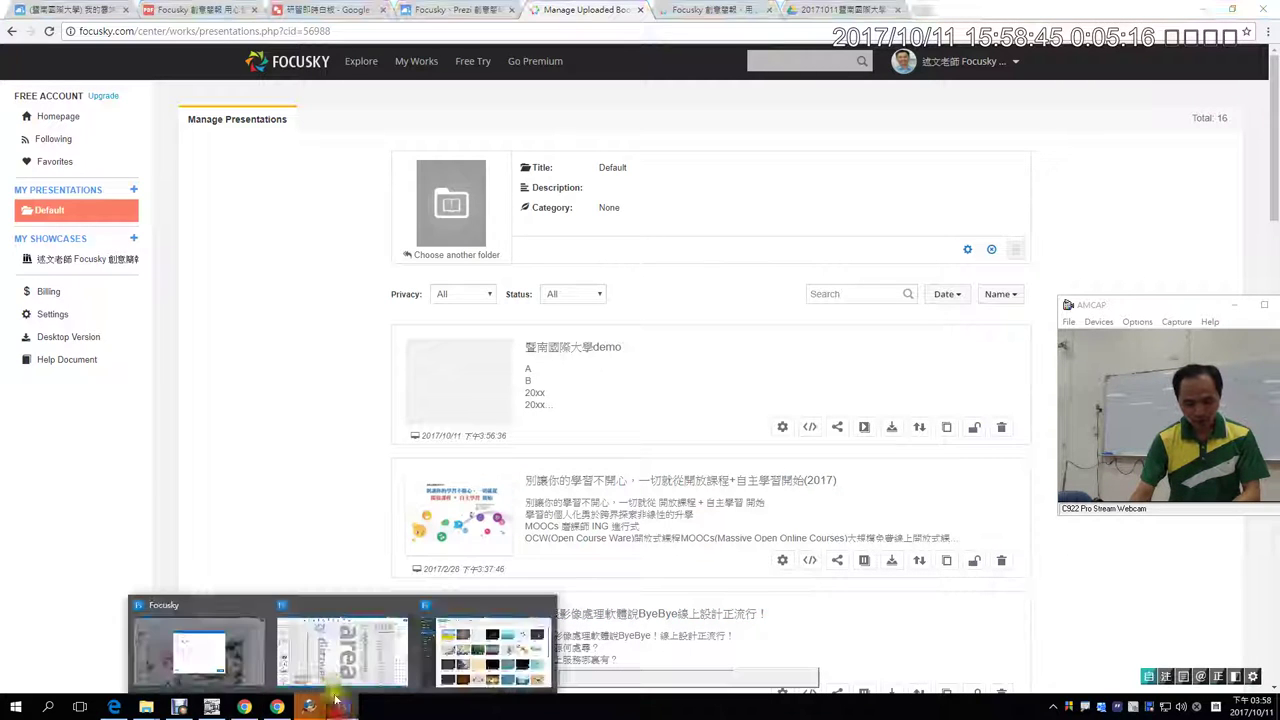
pyautogui.click(238, 660)
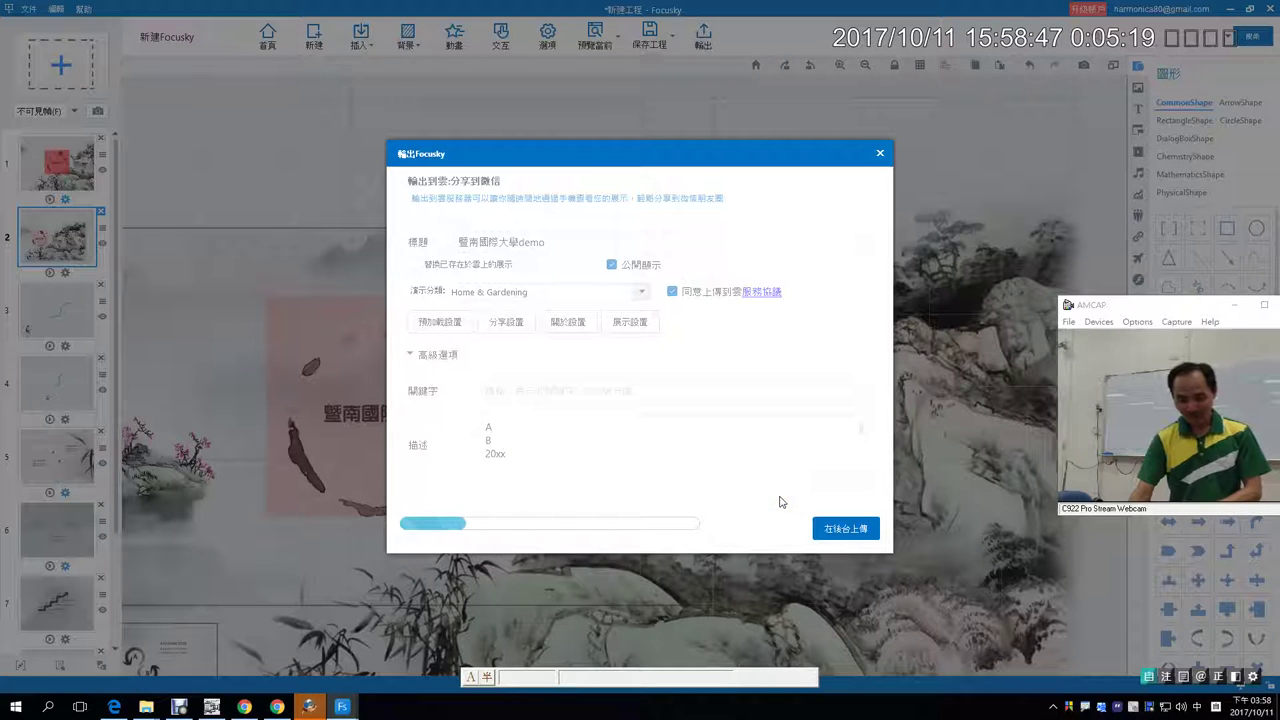
pyautogui.hotkey('alt', 'Tab')
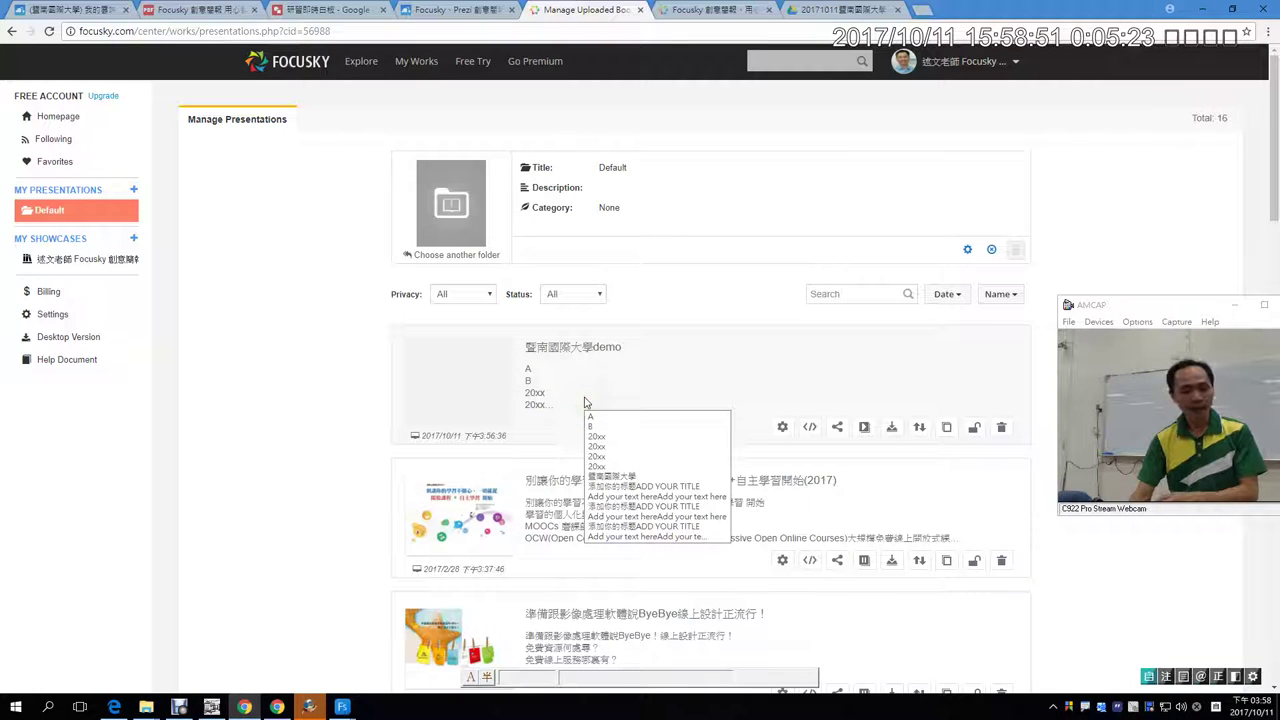
# View the sharing options of 暨南國際大學demo, highlight its book link, and close the dialog.
pyautogui.click(838, 428)
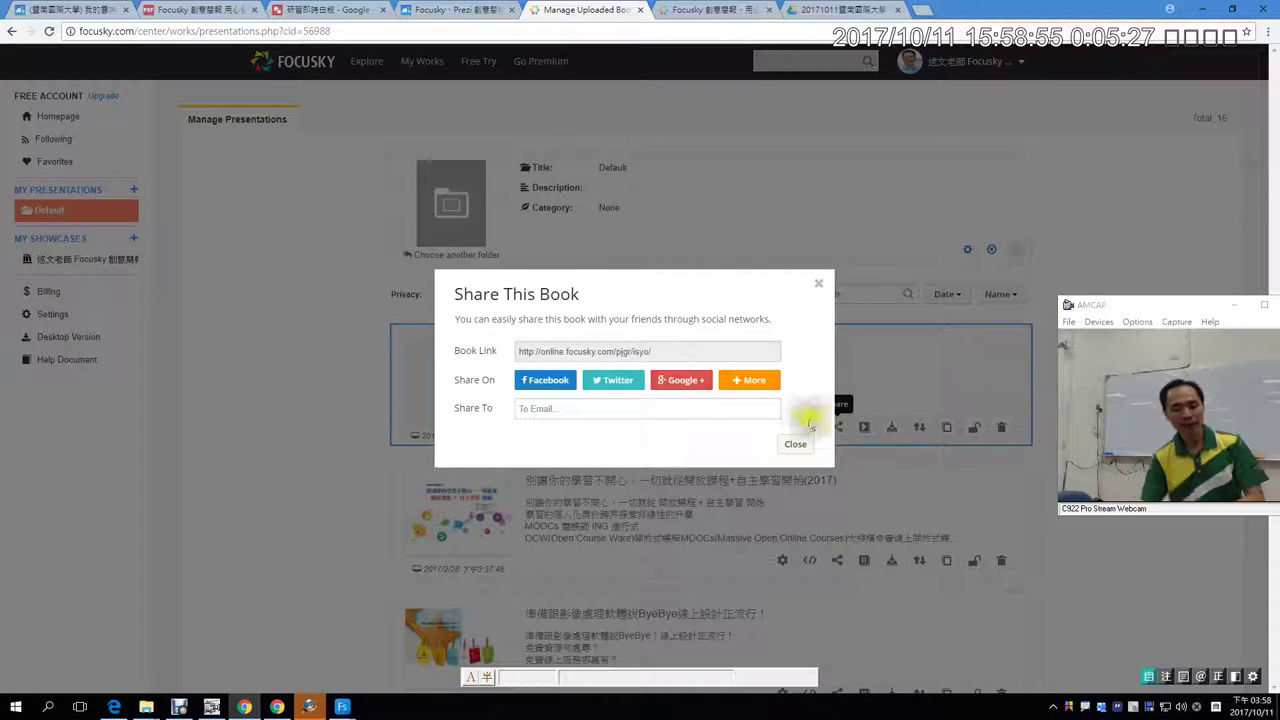
pyautogui.moveTo(650, 350); pyautogui.dragTo(490, 354)
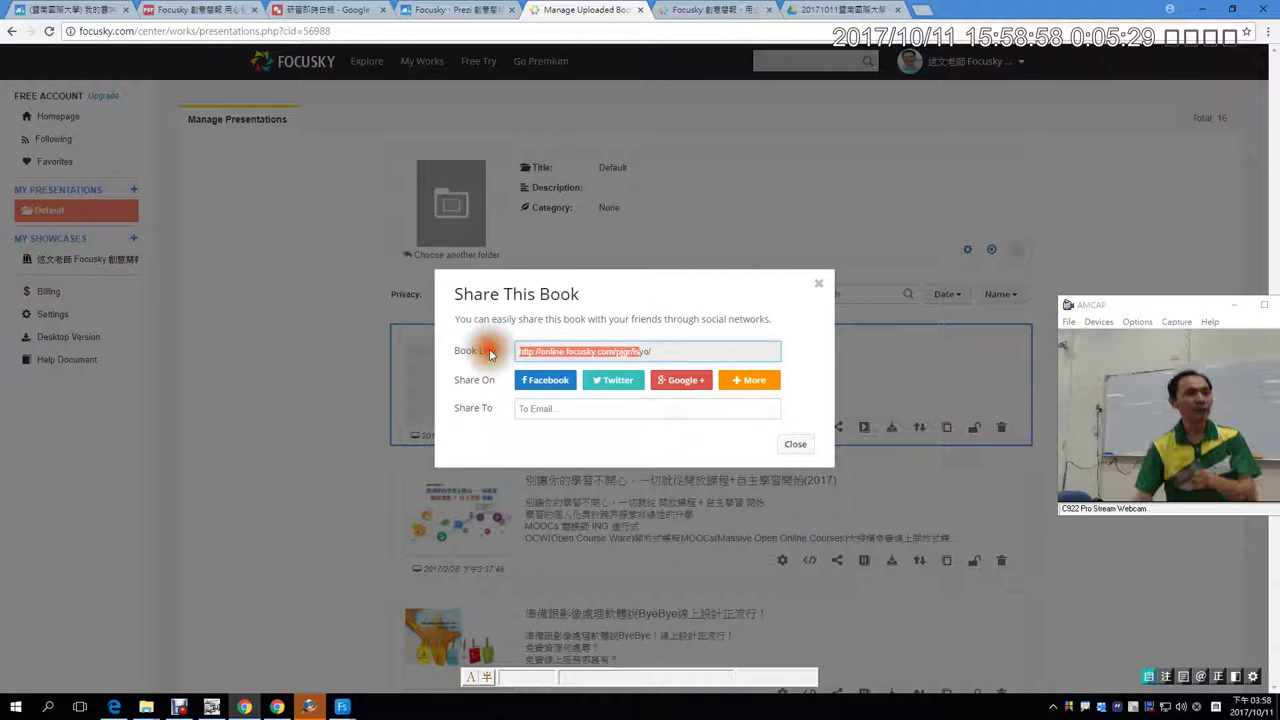
pyautogui.click(818, 283)
# Return to the 1Know group and examine the Focusky presentation embedded in its 訊息 post.
pyautogui.click(40, 10)
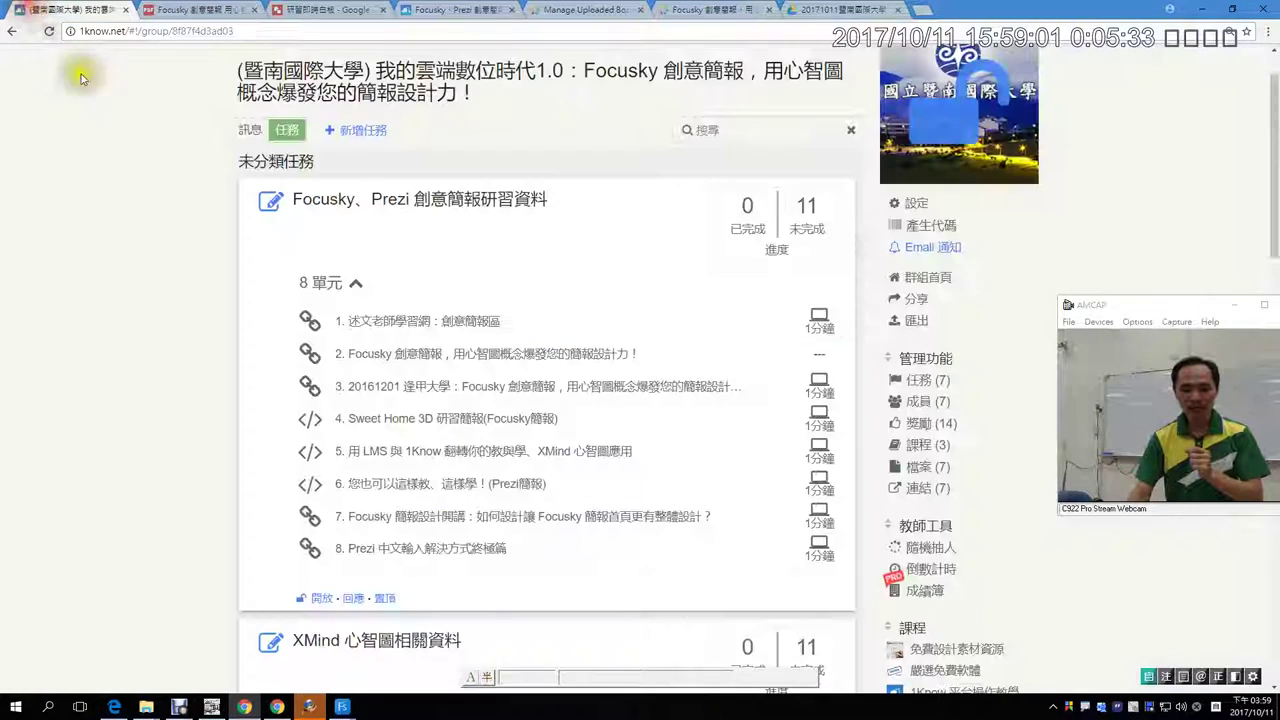
pyautogui.click(251, 130)
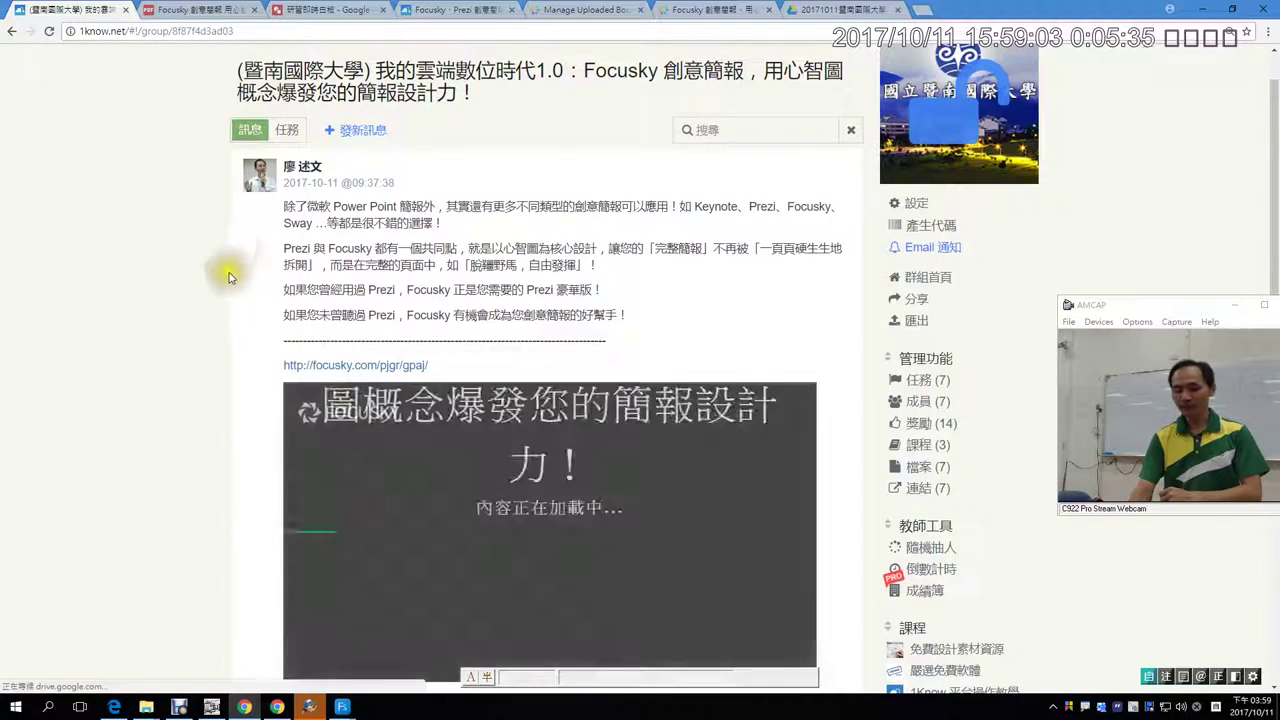
pyautogui.scroll(-1, 224, 300)
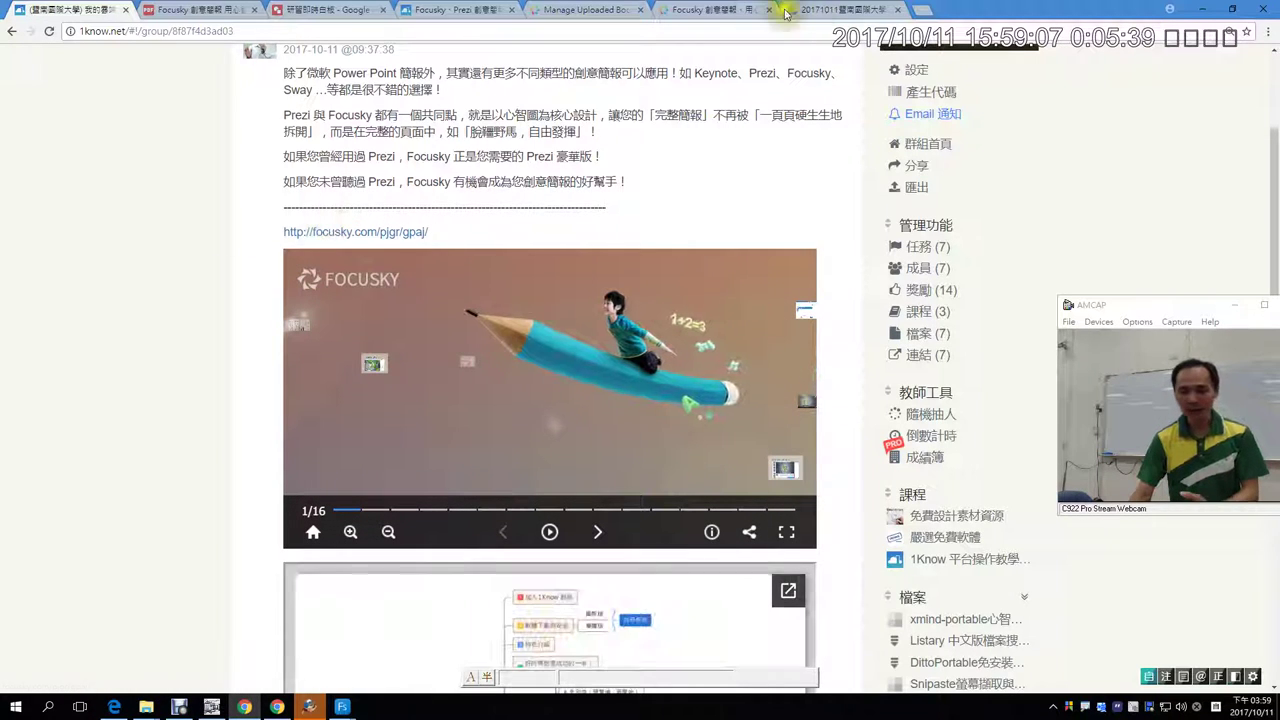
# Open the website embed options for 暨南國際大學demo, choose the custom 900 × 500 px size, and select the HTTP embed code.
pyautogui.click(600, 10)
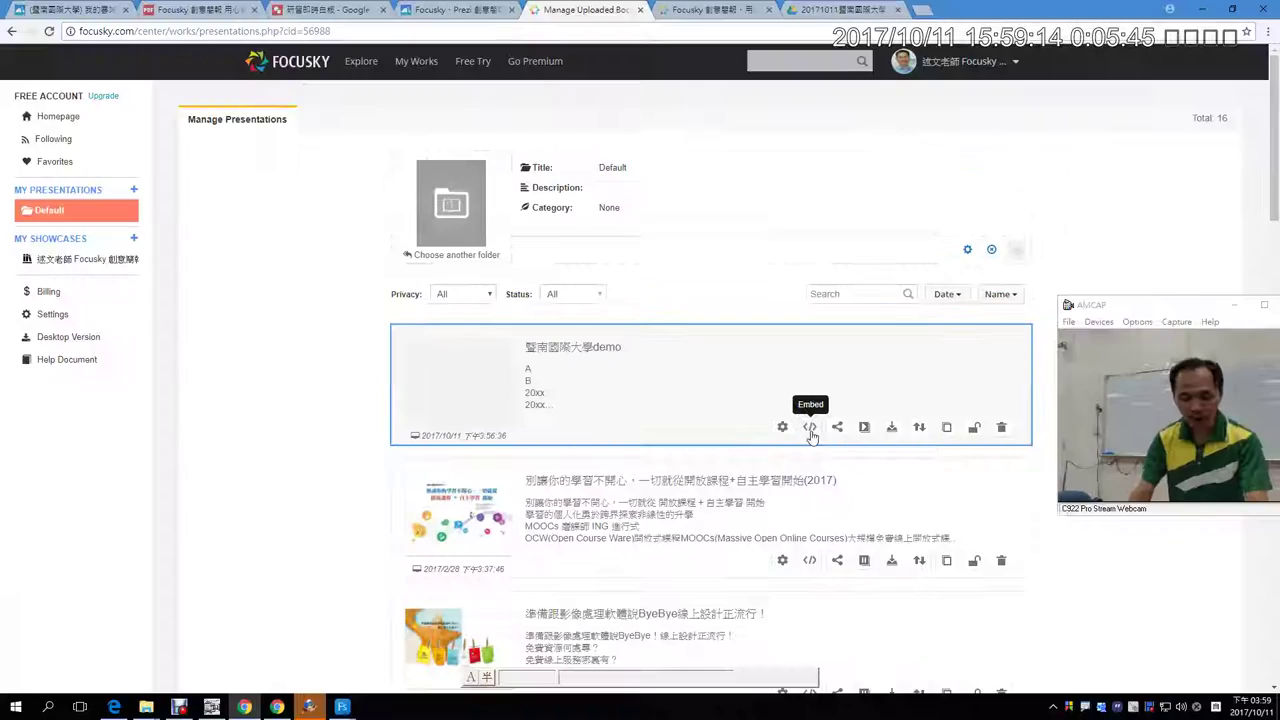
pyautogui.click(808, 428)
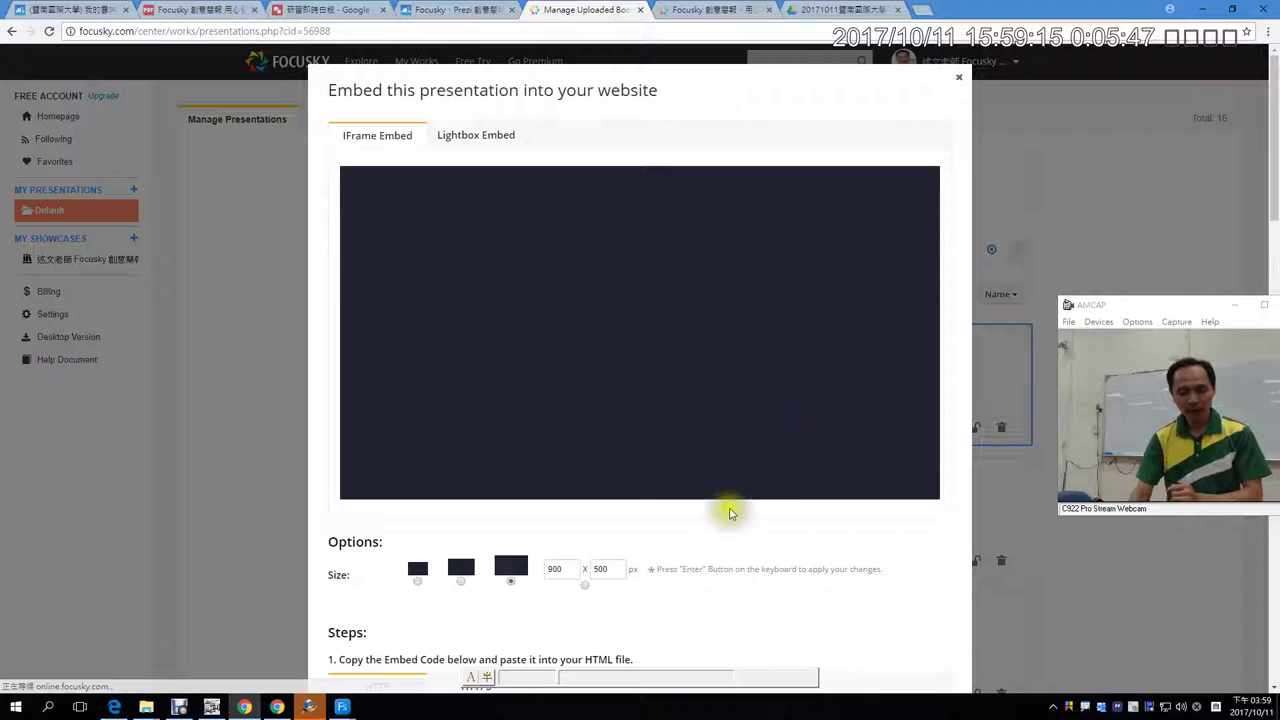
pyautogui.scroll(-4, 650, 580)
pyautogui.click(561, 369)
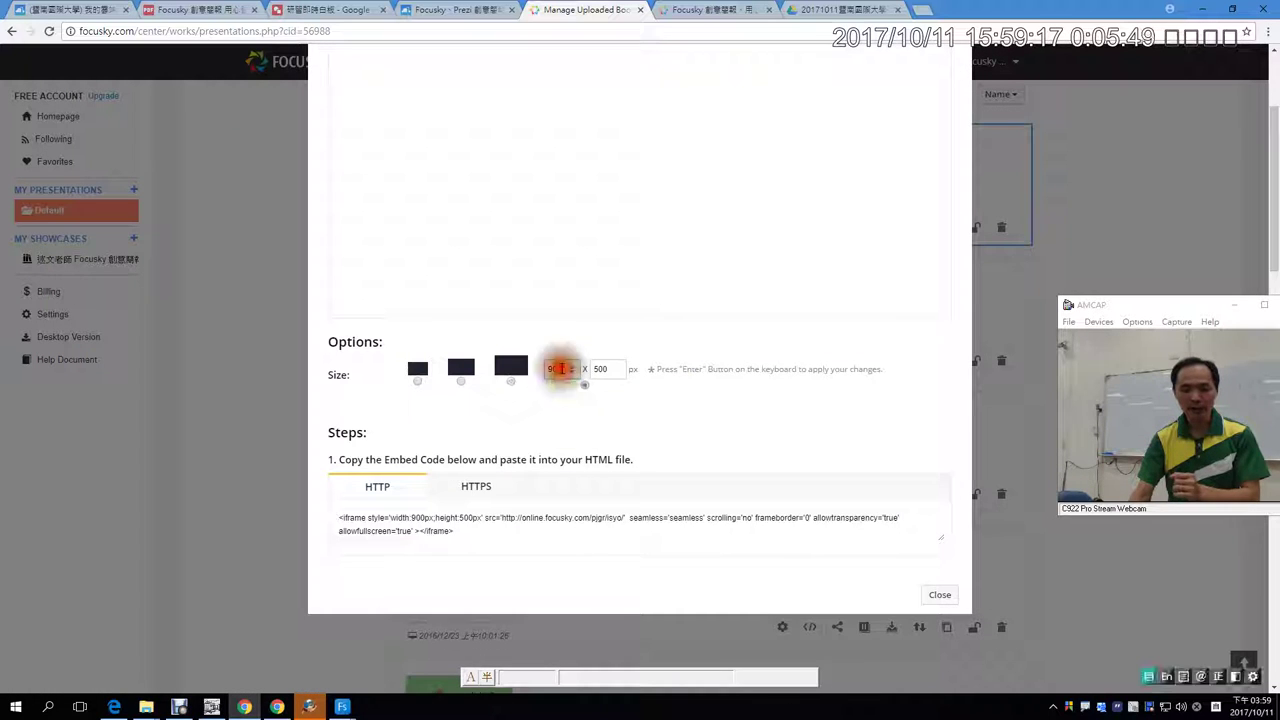
pyautogui.click(445, 529)
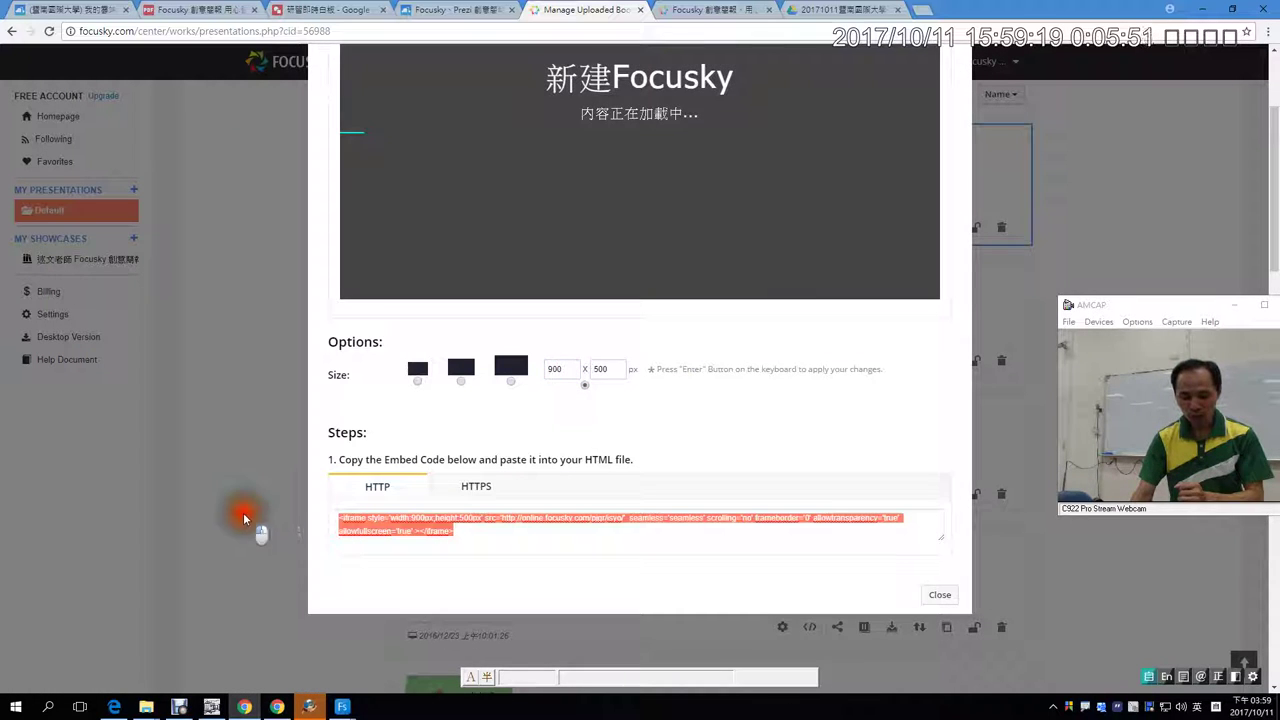